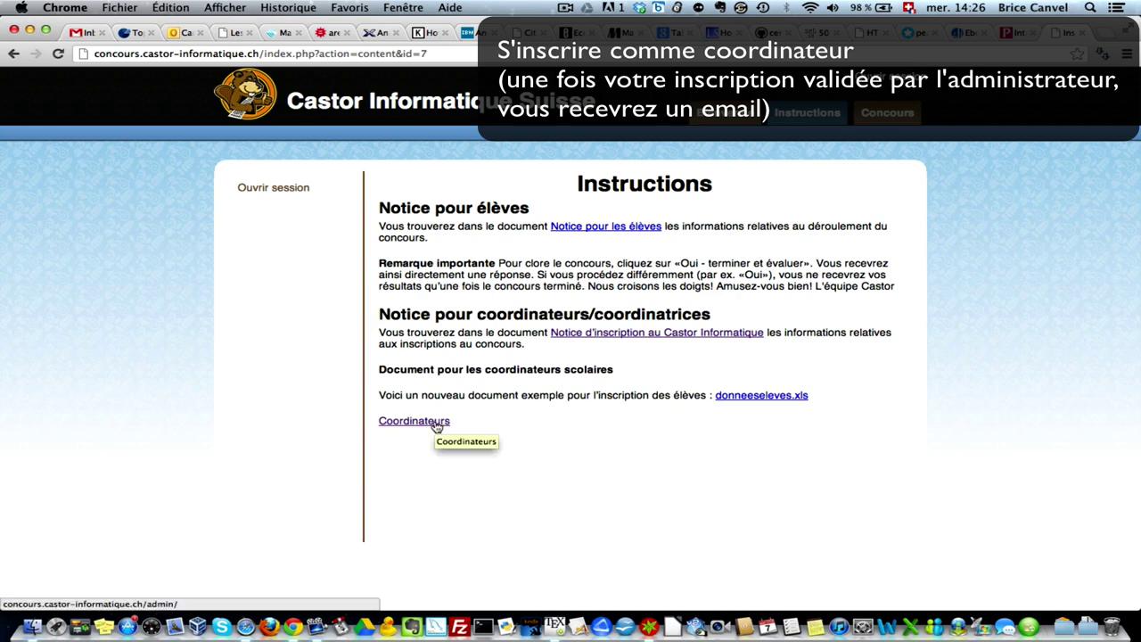
- From the Coordinateurs link, open the new-coordinator registration form on the admin login page
click(436, 425)
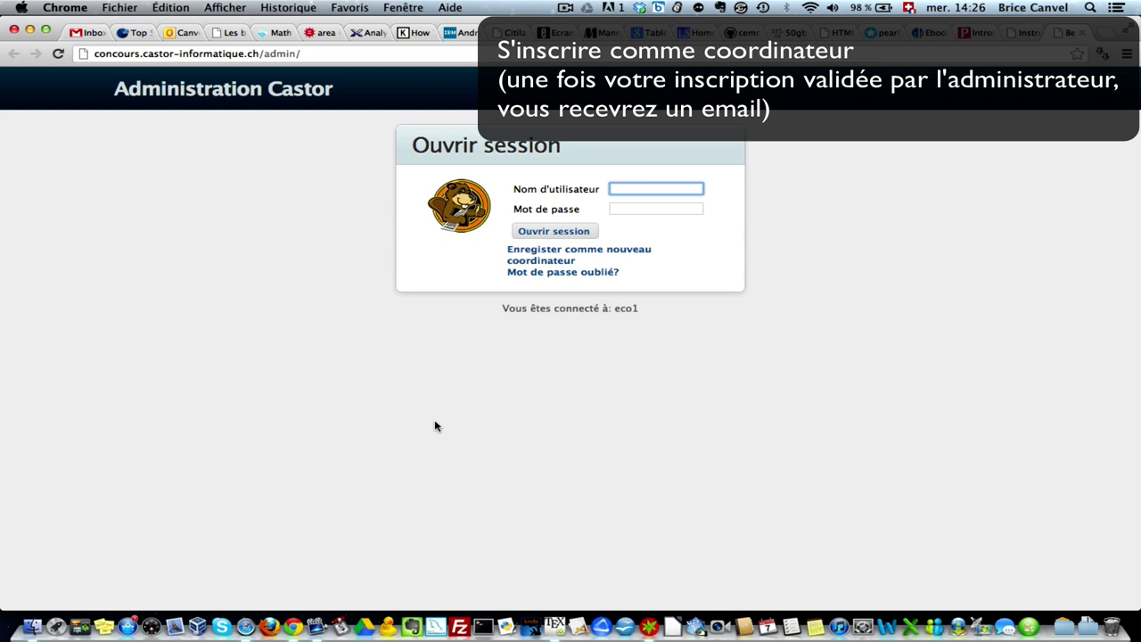
click(639, 257)
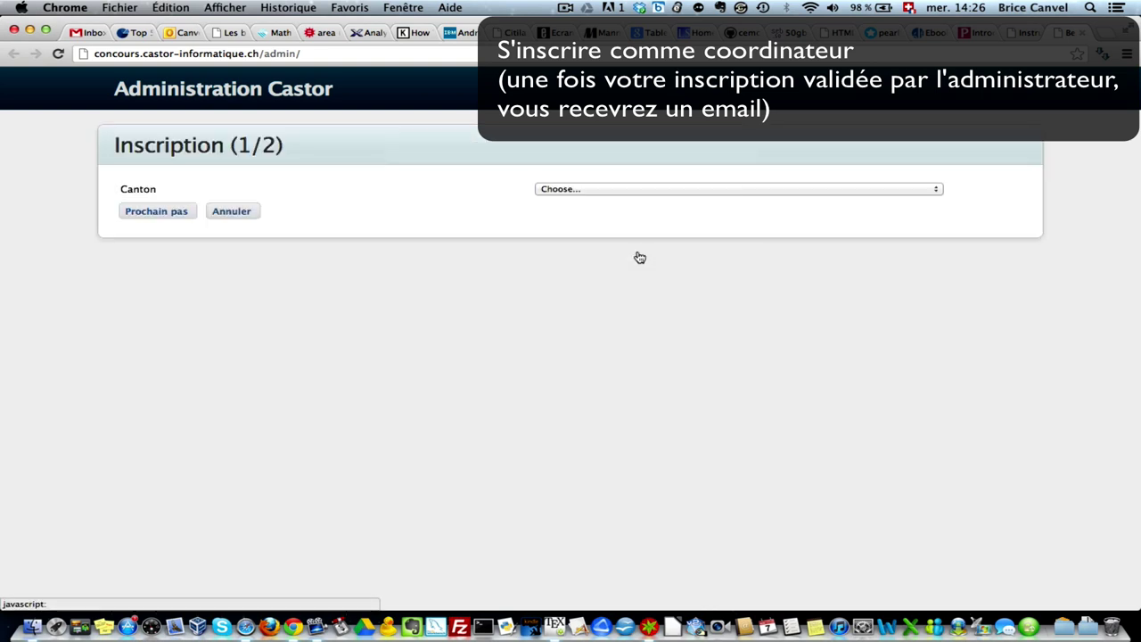
- Complete registration step 1 with canton FR – Fribourg, town Fribourg and school Collège de Gambach
click(614, 190)
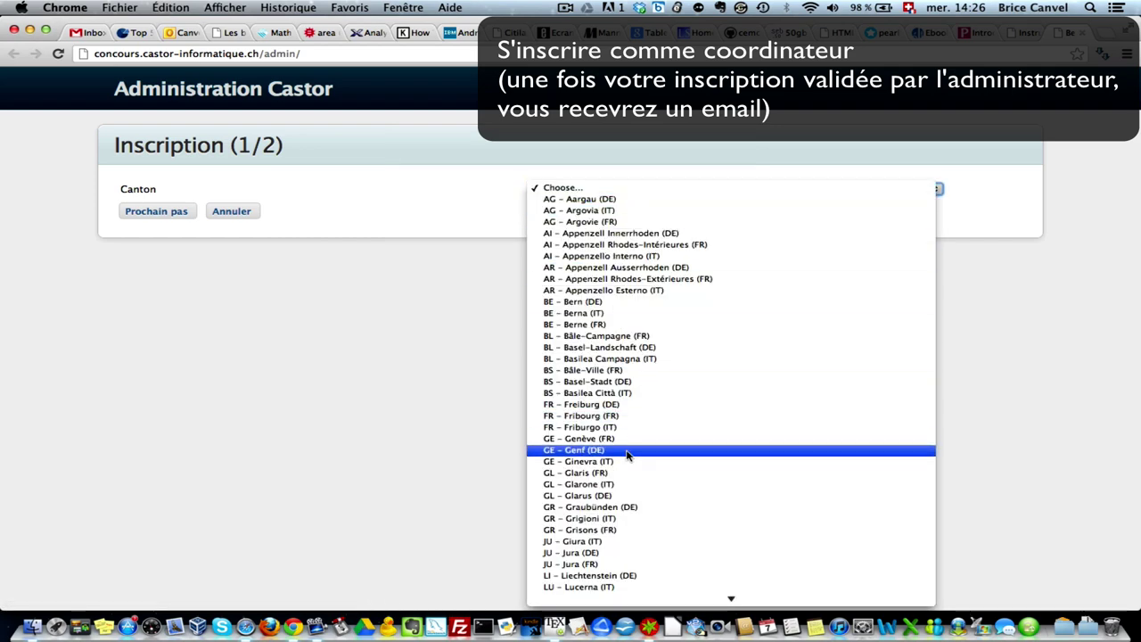
scroll(627, 455, down, 10)
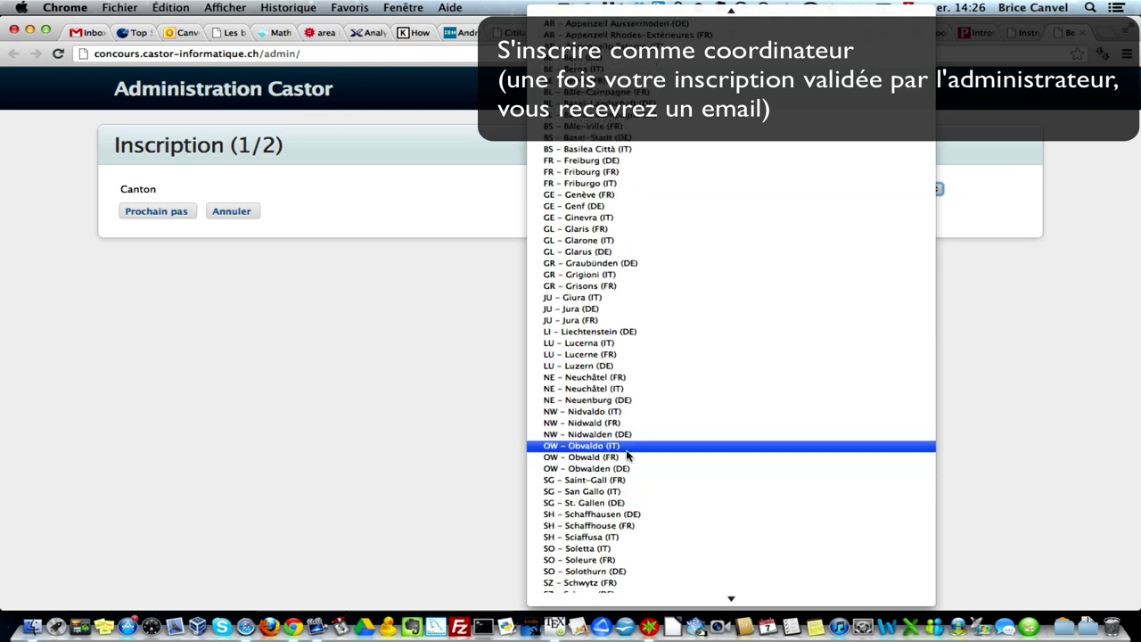
click(654, 181)
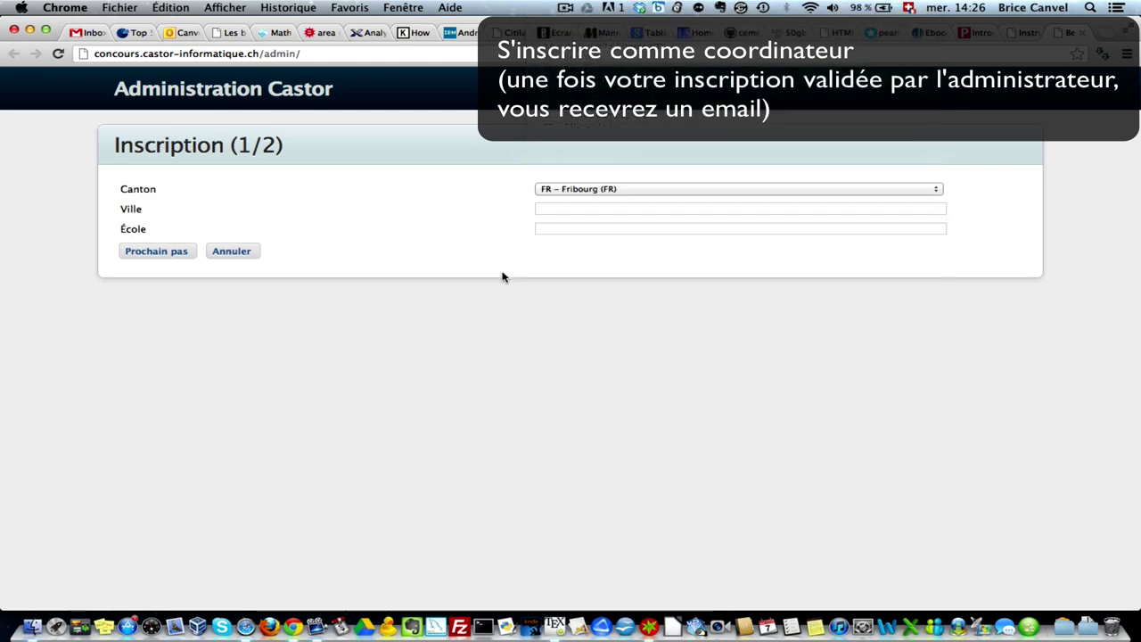
click(569, 210)
text(Fribourg)
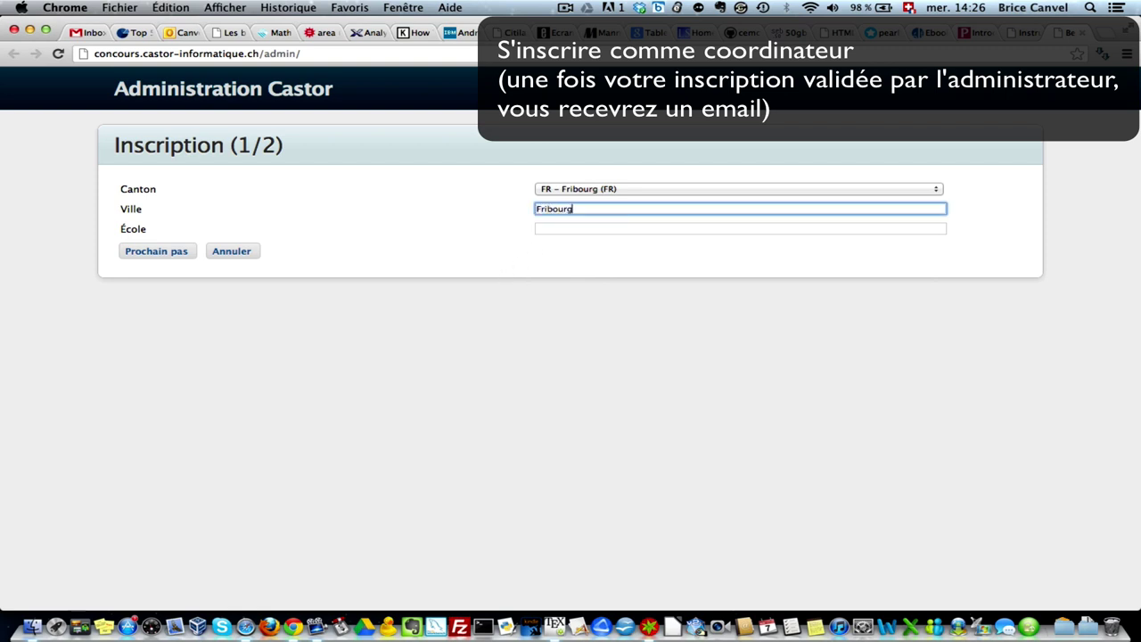
key(Tab)
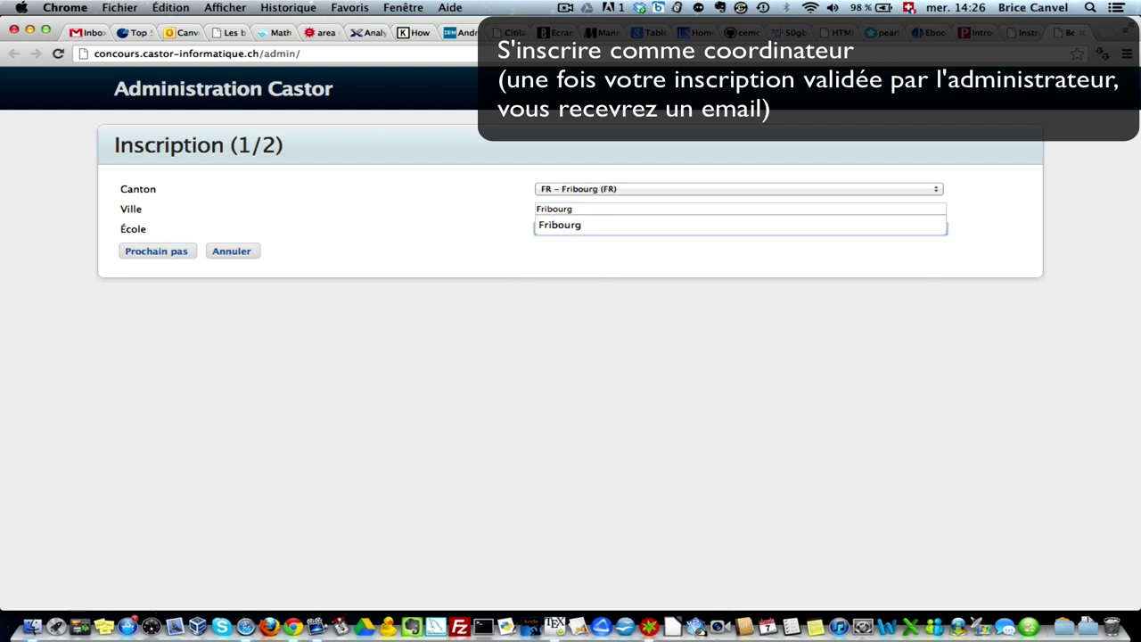
click(548, 230)
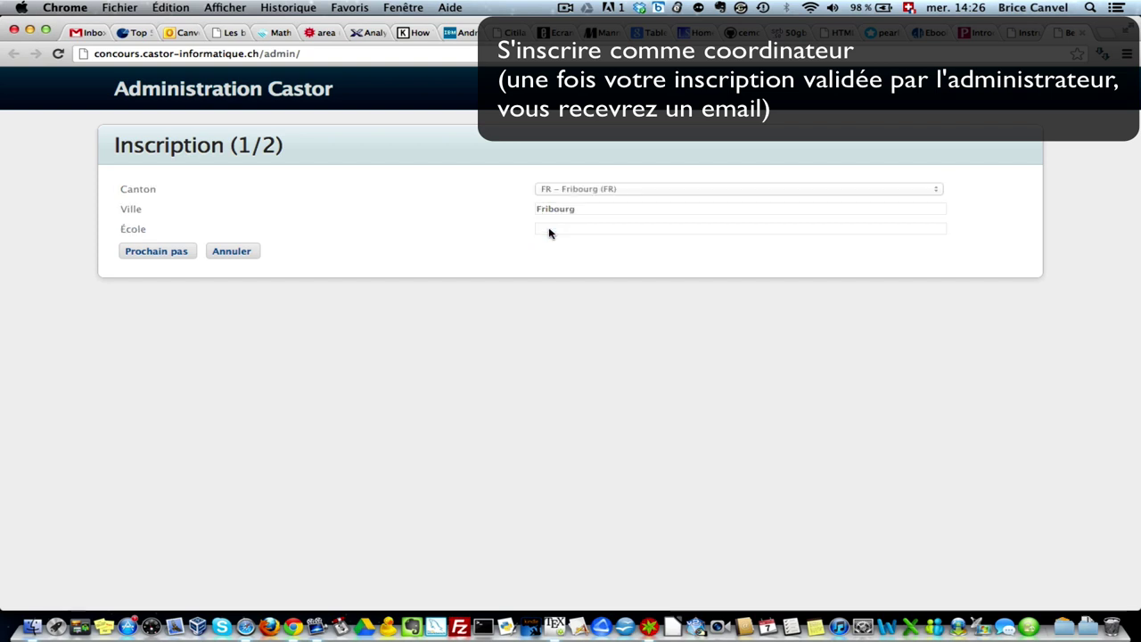
click(551, 232)
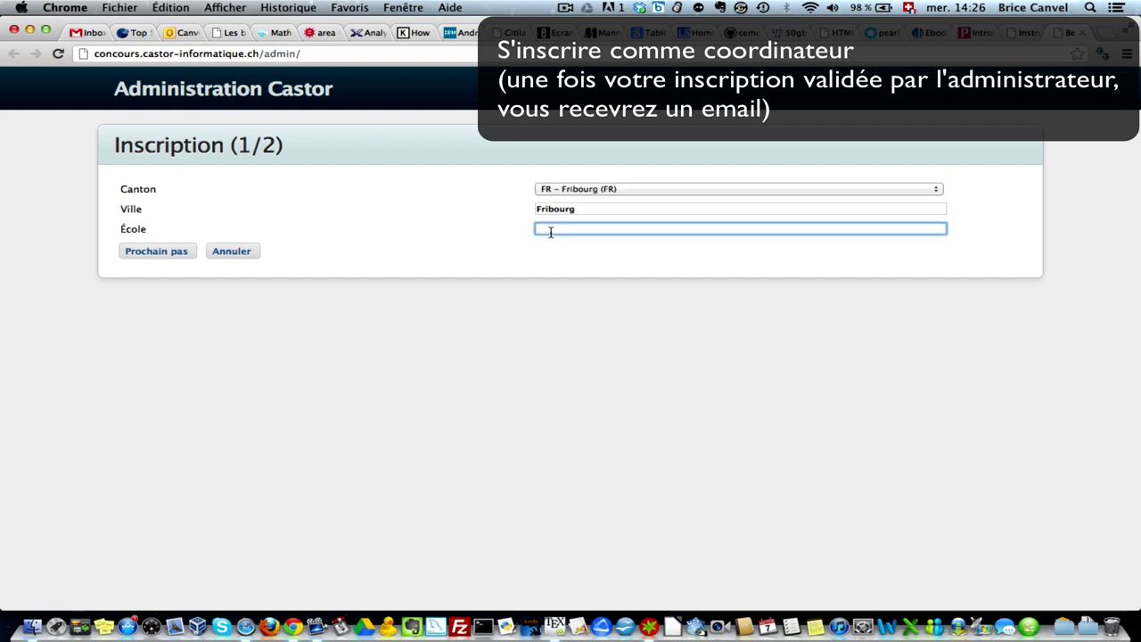
text(Coll)
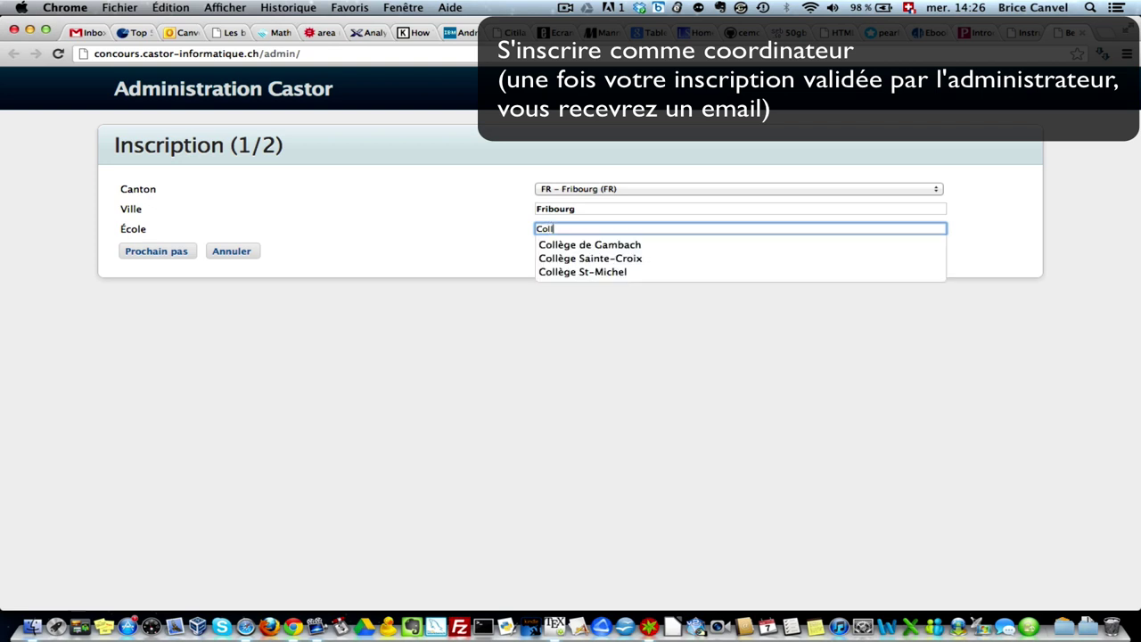
click(562, 246)
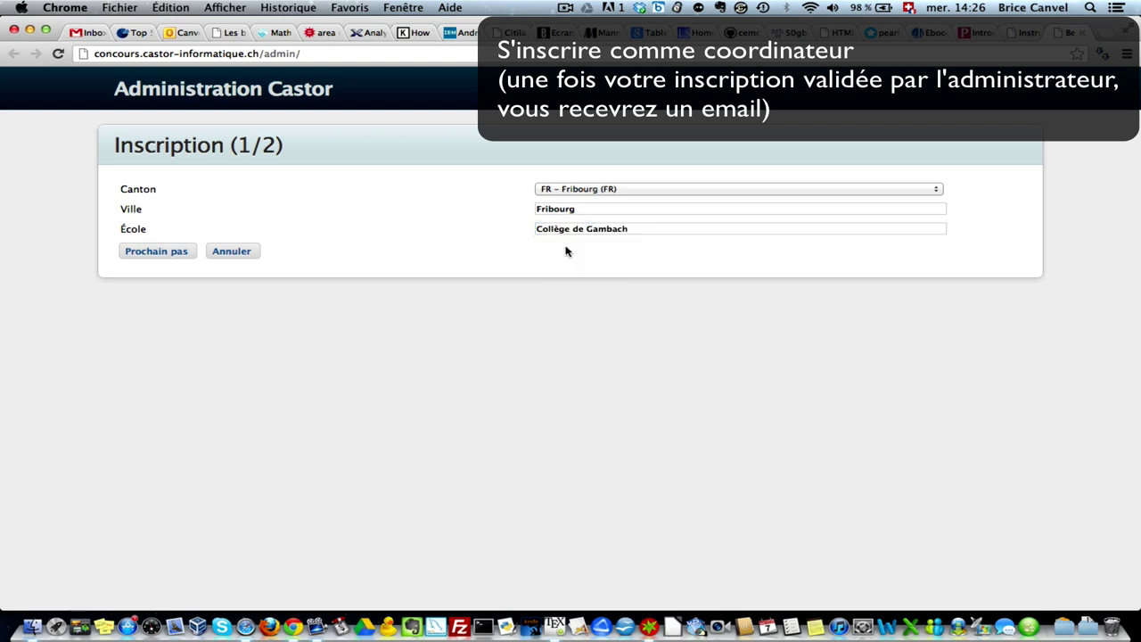
click(157, 251)
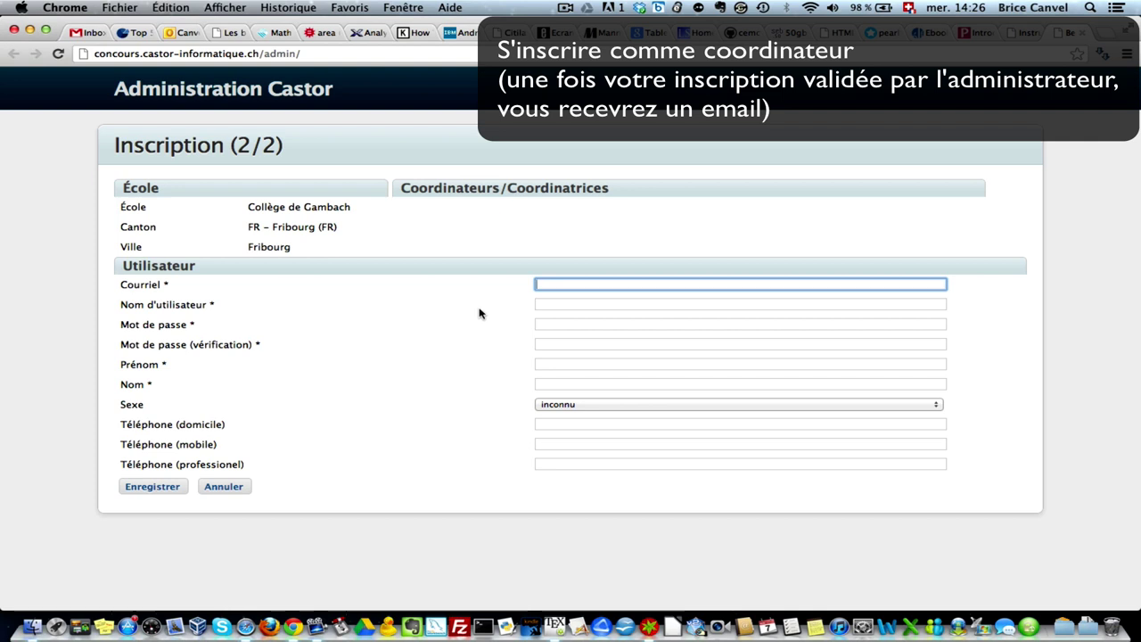
- Enter the coordinator's e-mail, username, and the account password twice
text(uneadres)
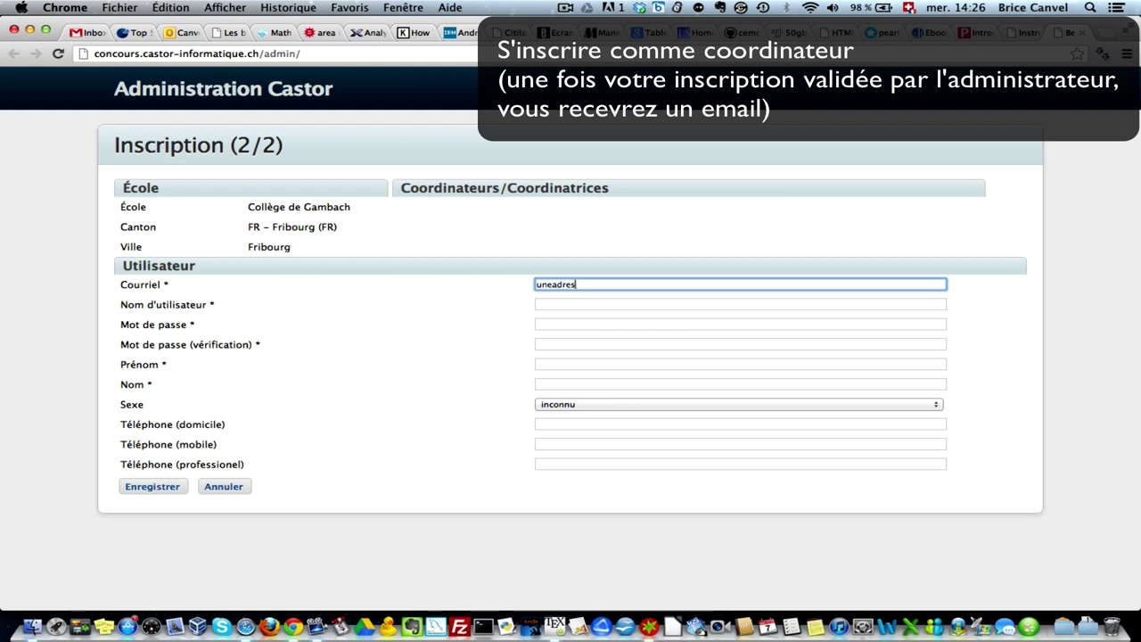
text(se@domaine.com)
key(Tab)
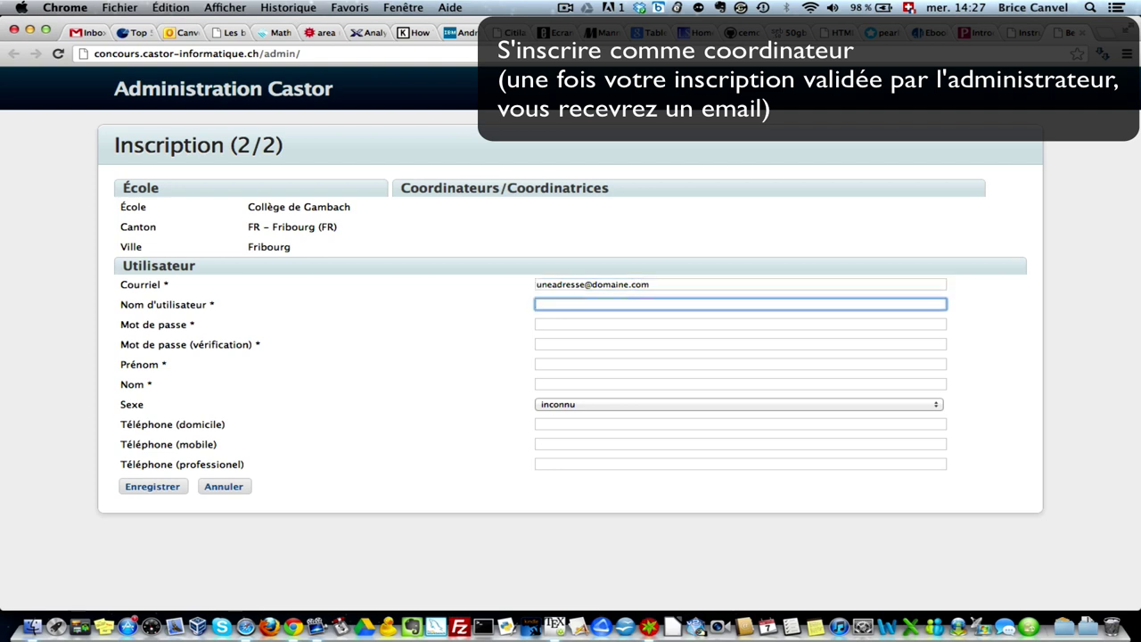
text(test_user)
key(Tab)
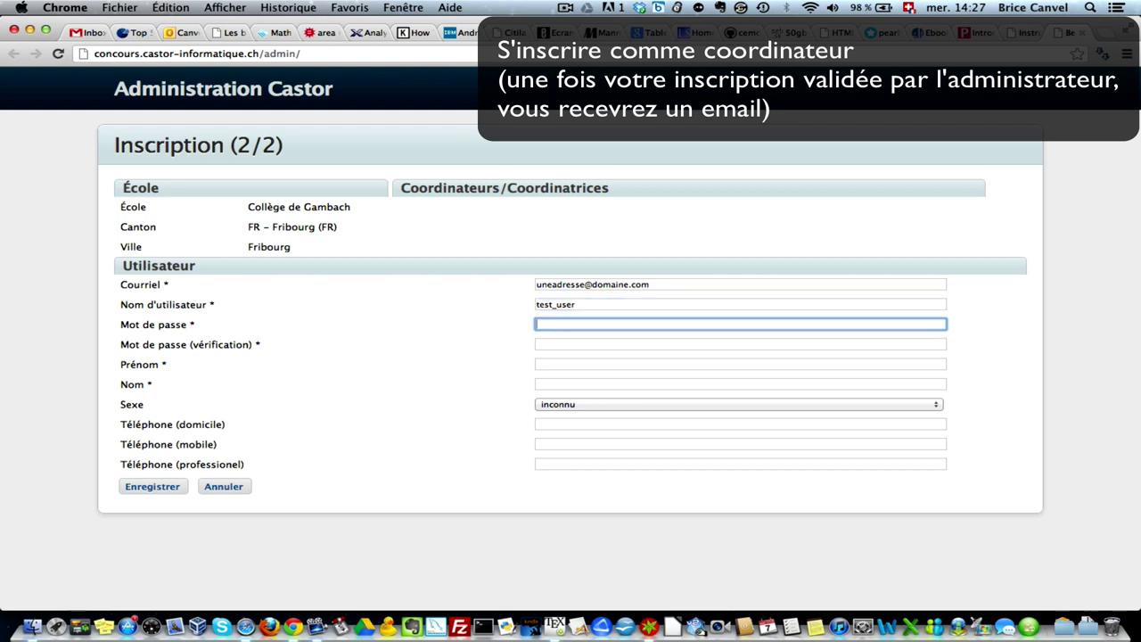
text(password)
key(Tab)
text(p)
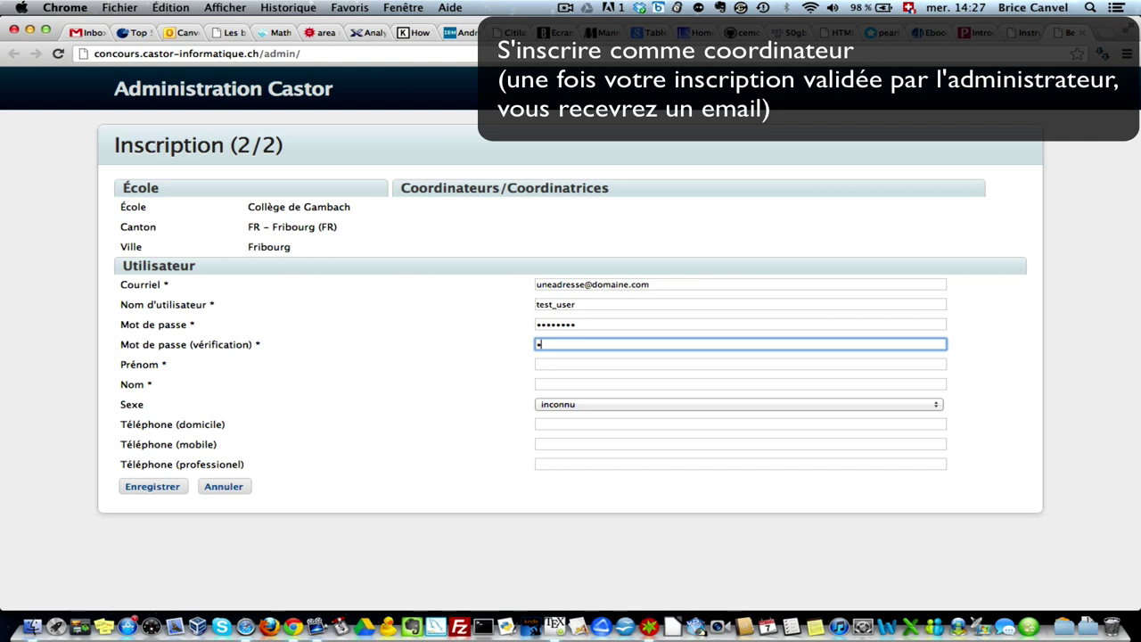
text(assword)
key(Tab)
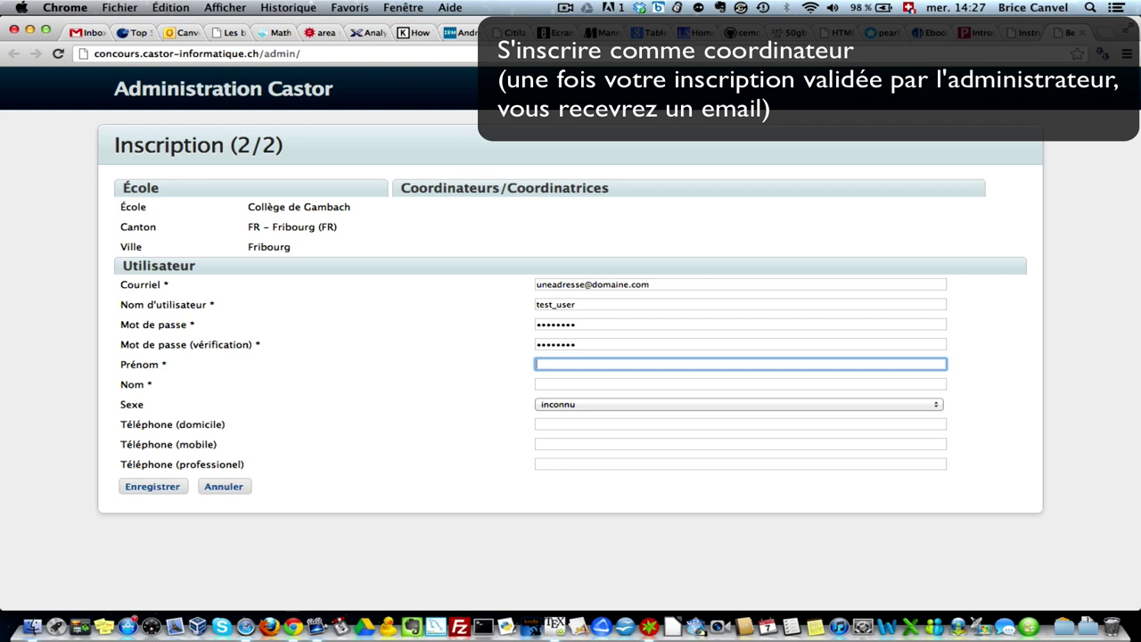
- Fill in the coordinator's first and last name, choose sex masculin, and submit the registration
text(Utilisateur)
key(Tab)
text(Test)
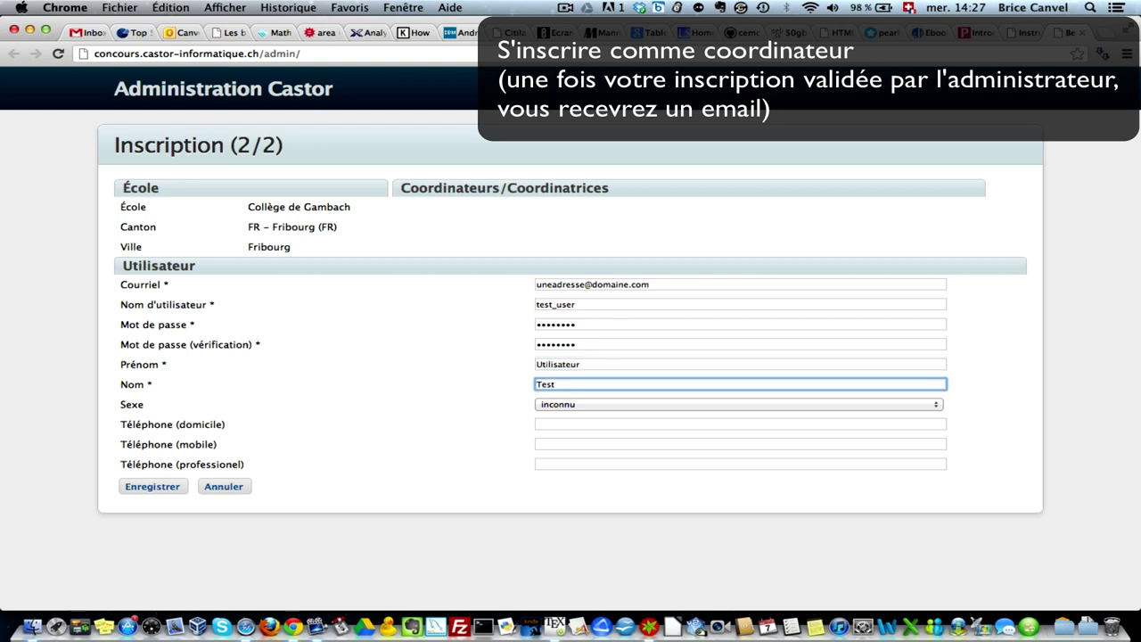
click(564, 407)
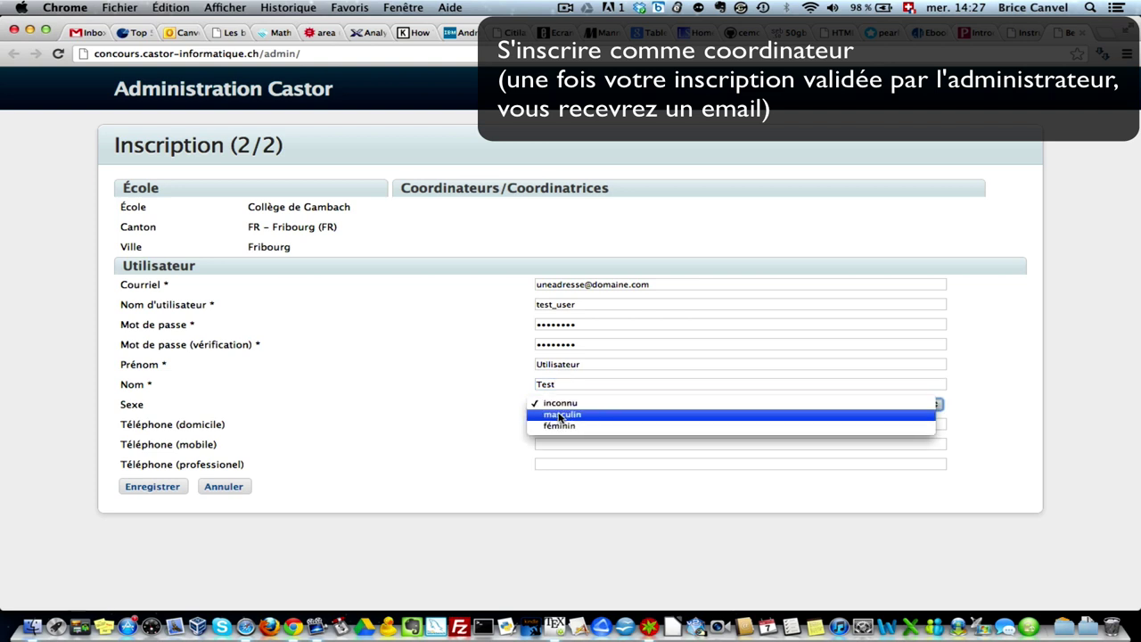
click(560, 416)
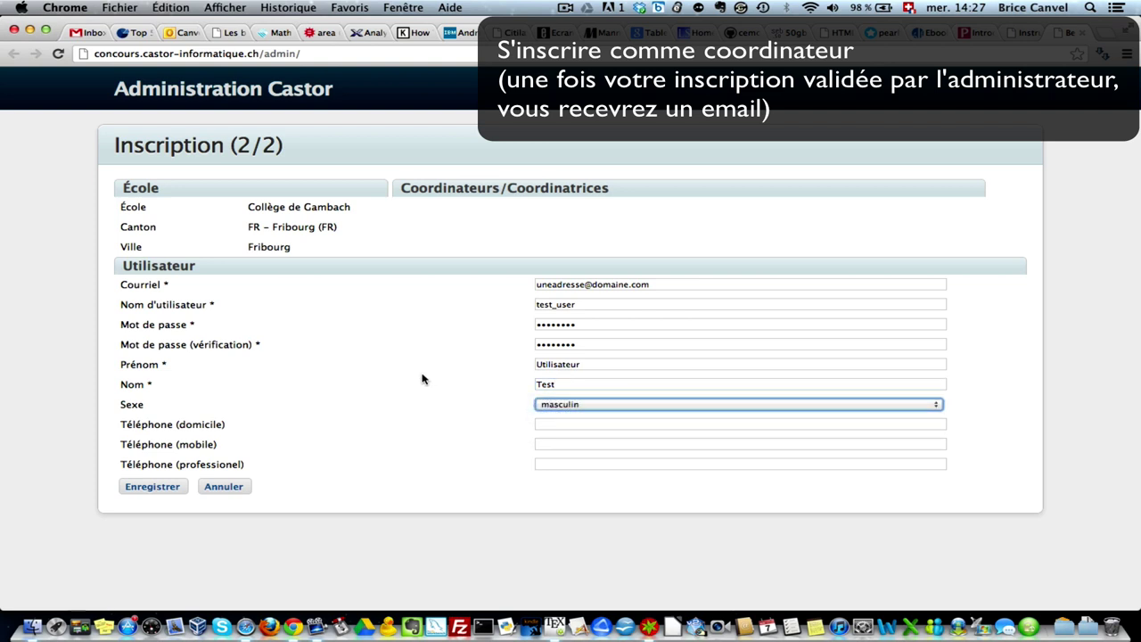
click(160, 488)
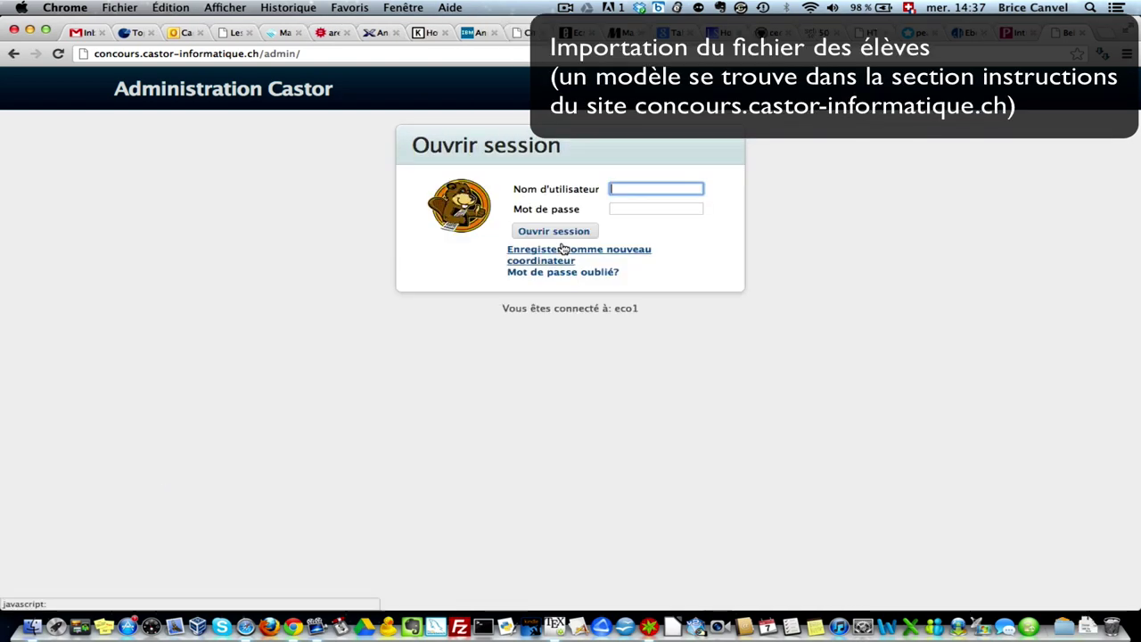
- Log in with the new coordinator's username and password
text(test)
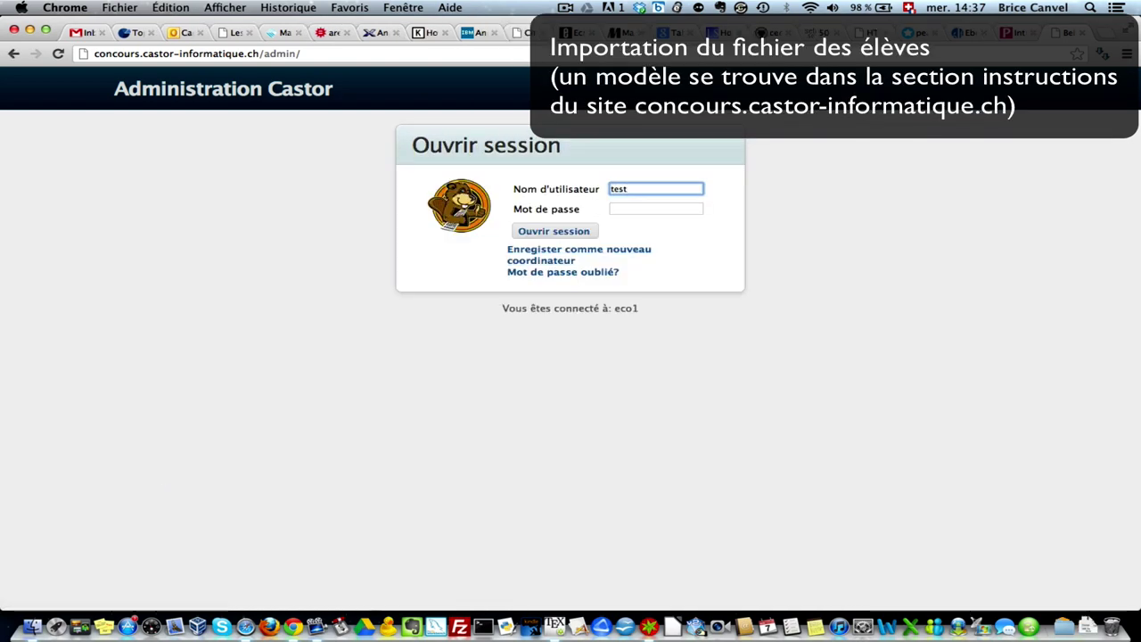
text(_user)
key(Tab)
text(p)
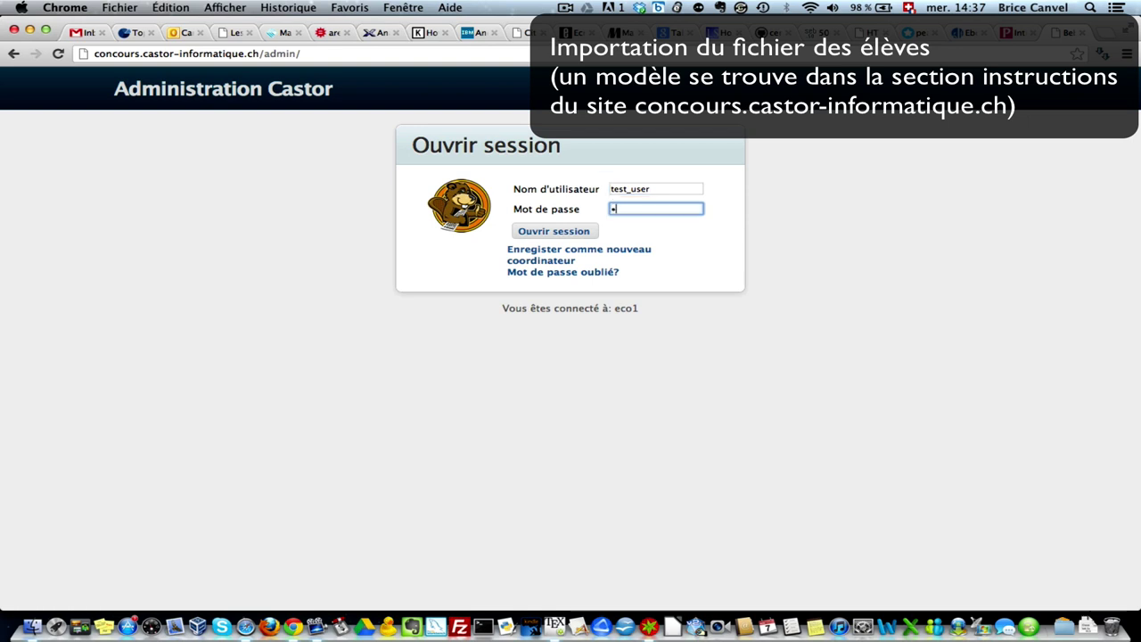
text(assword)
click(553, 230)
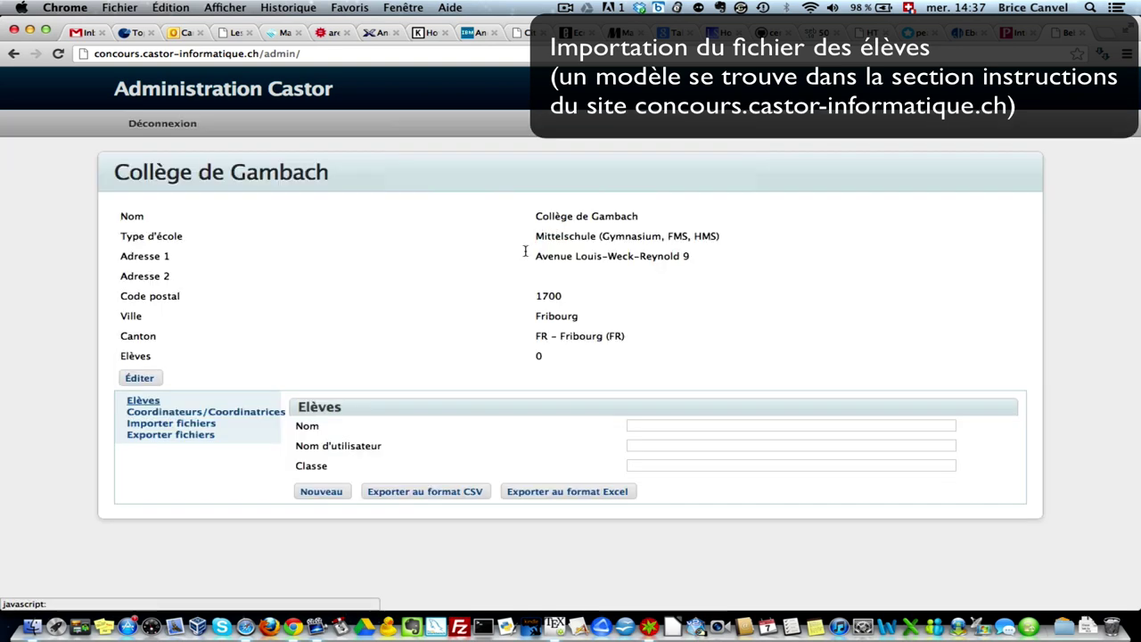
- Upload donneeseleves.xls, declaring it contains Nom d'utilisateur, Mot de passe and Sexe columns
click(210, 425)
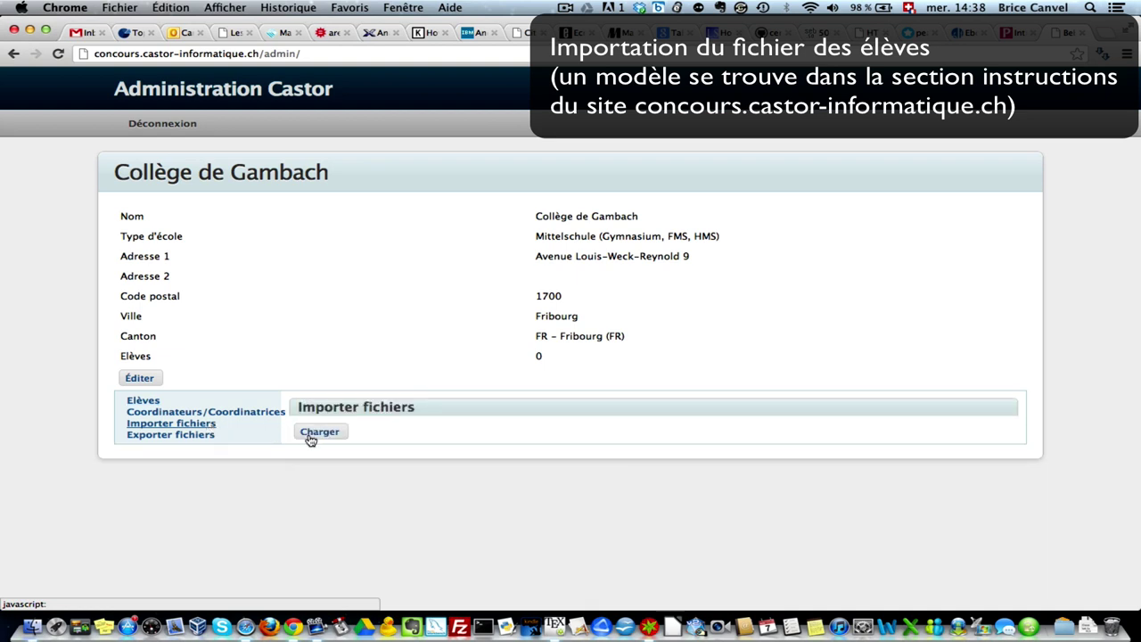
click(308, 435)
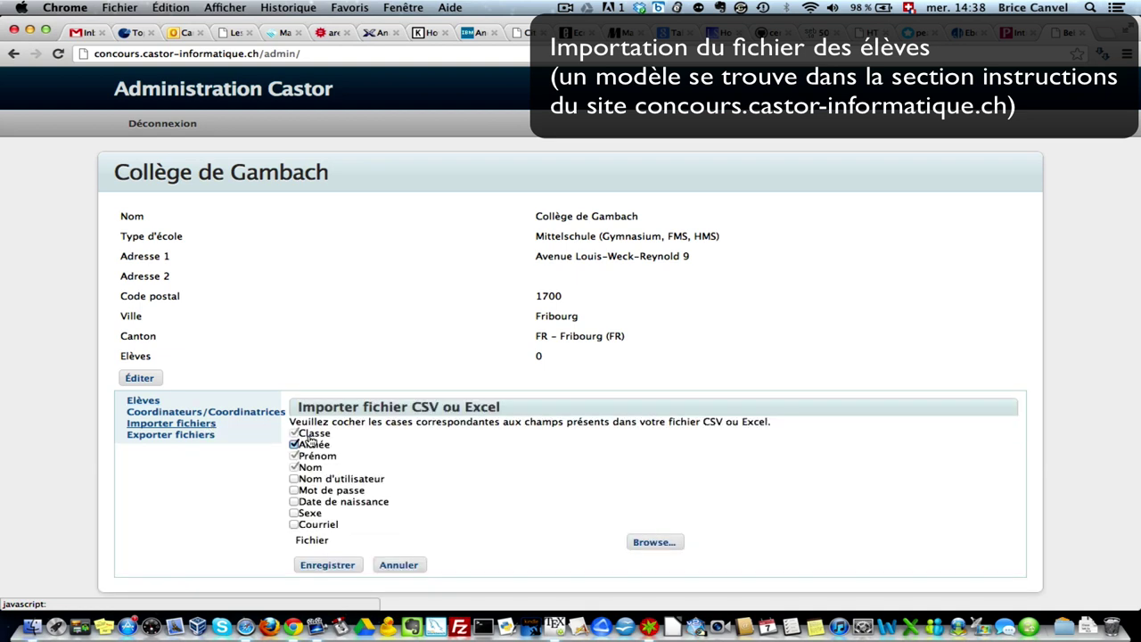
click(294, 479)
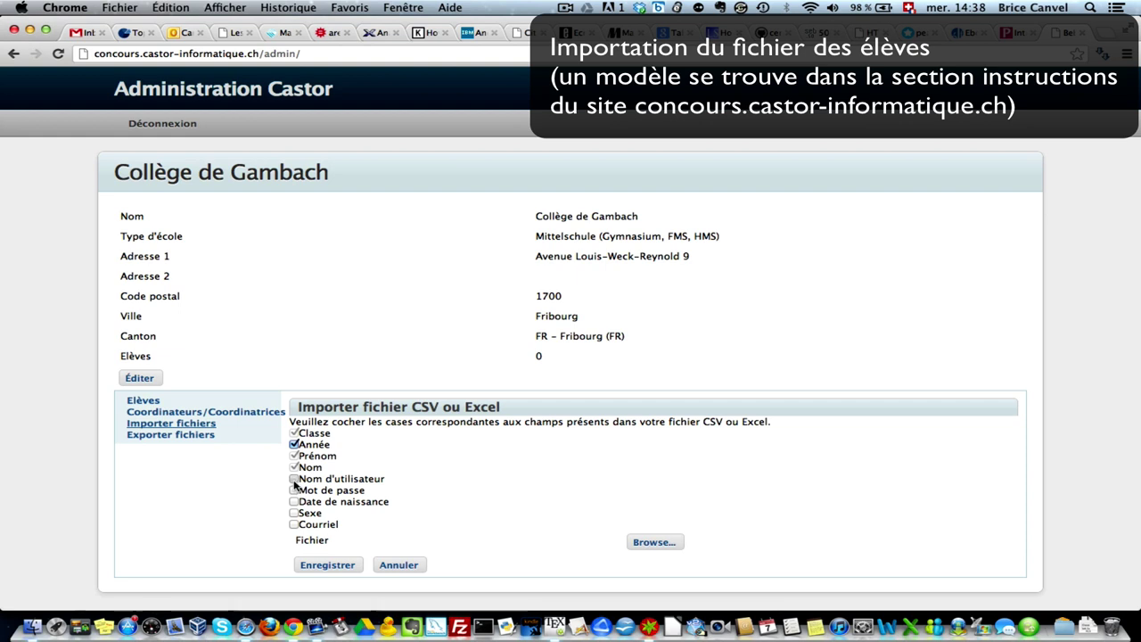
click(294, 490)
click(295, 514)
click(642, 541)
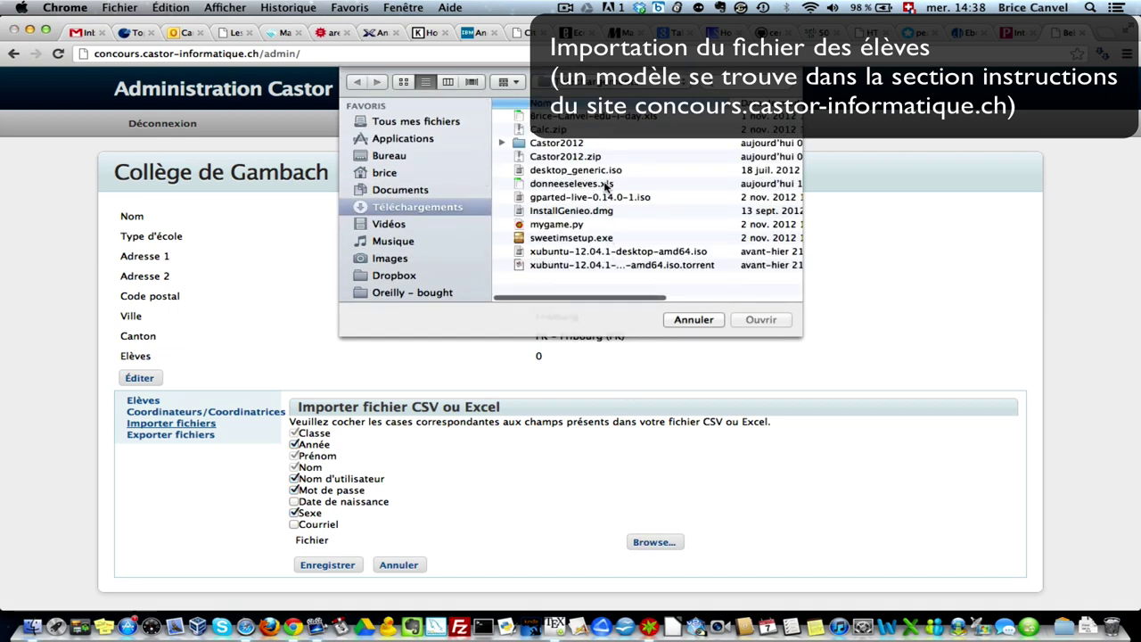
click(605, 185)
click(758, 321)
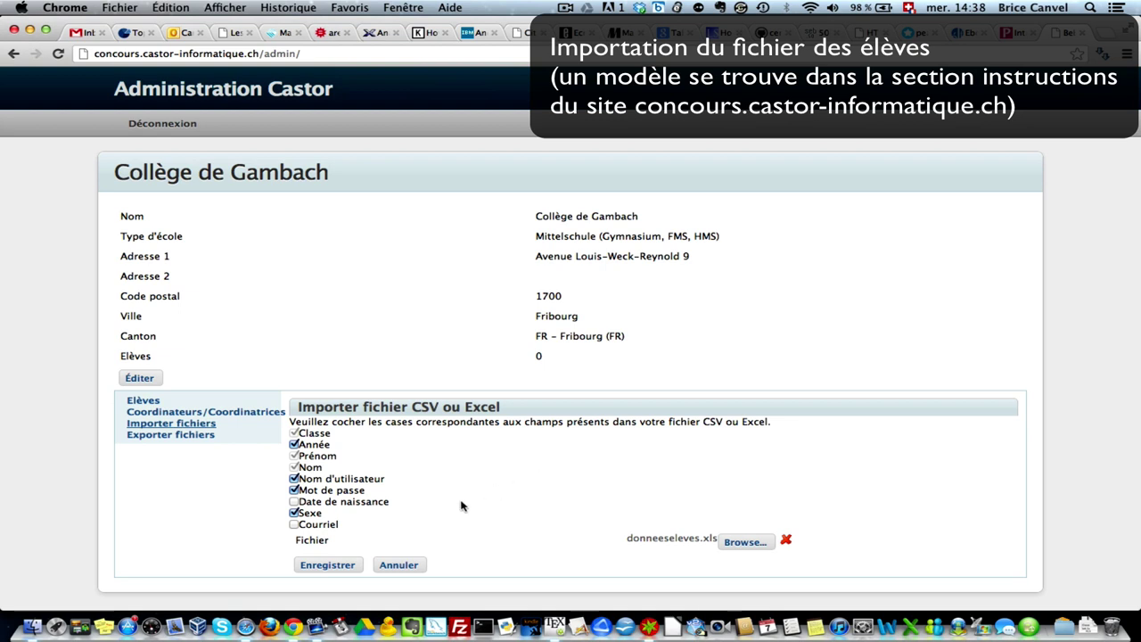
click(337, 565)
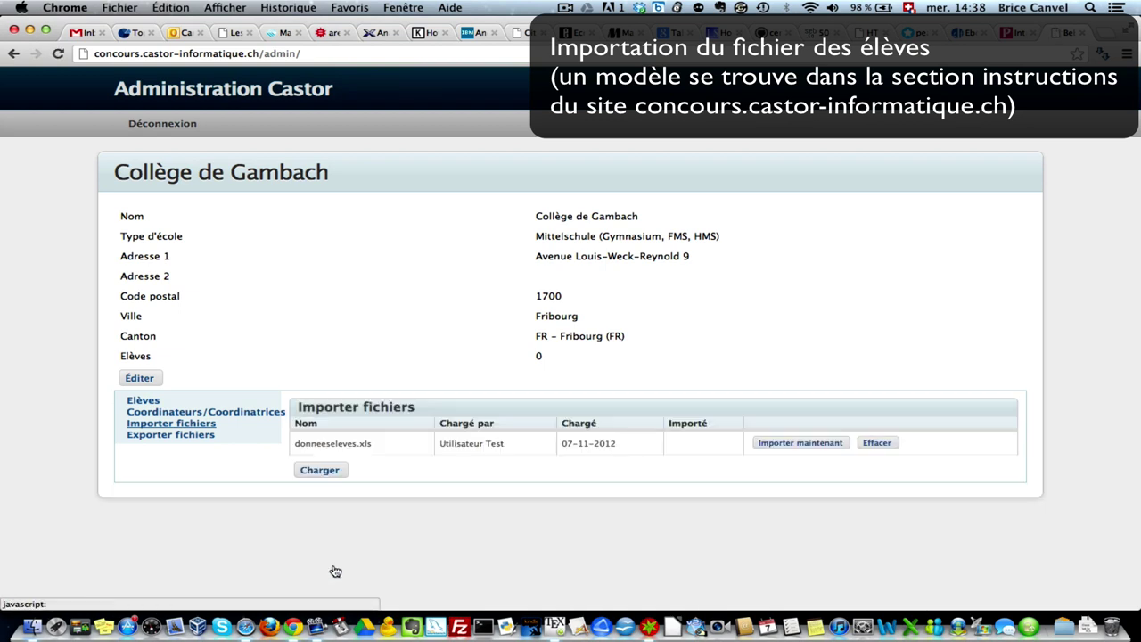
- Import the students from donneeseleves.xls, excluding the header row
click(779, 443)
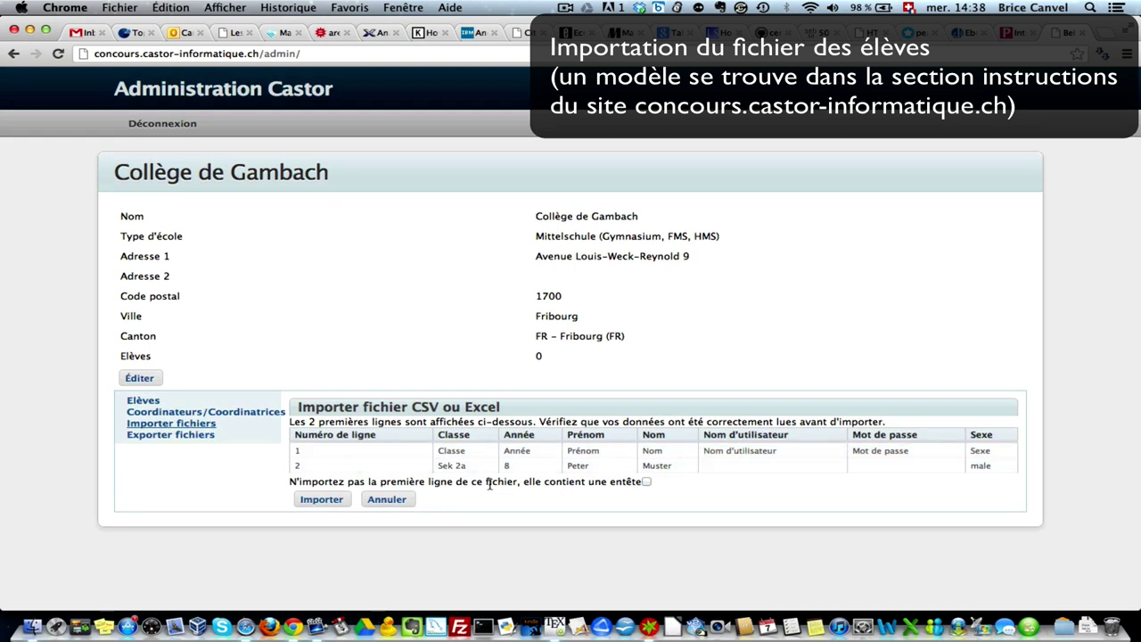
click(646, 482)
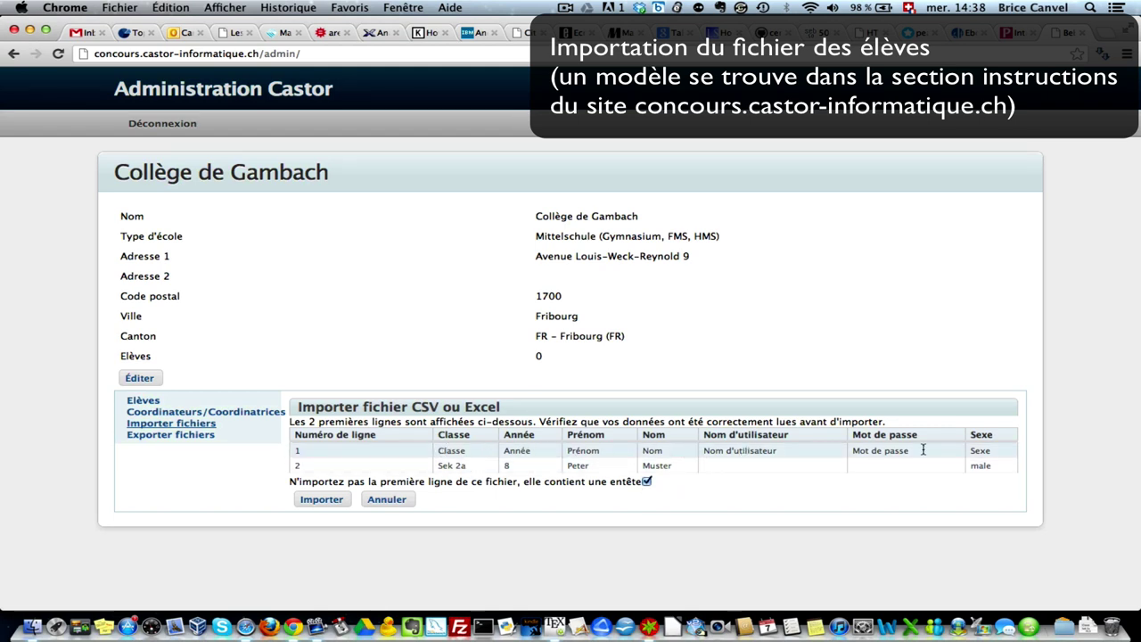
click(323, 502)
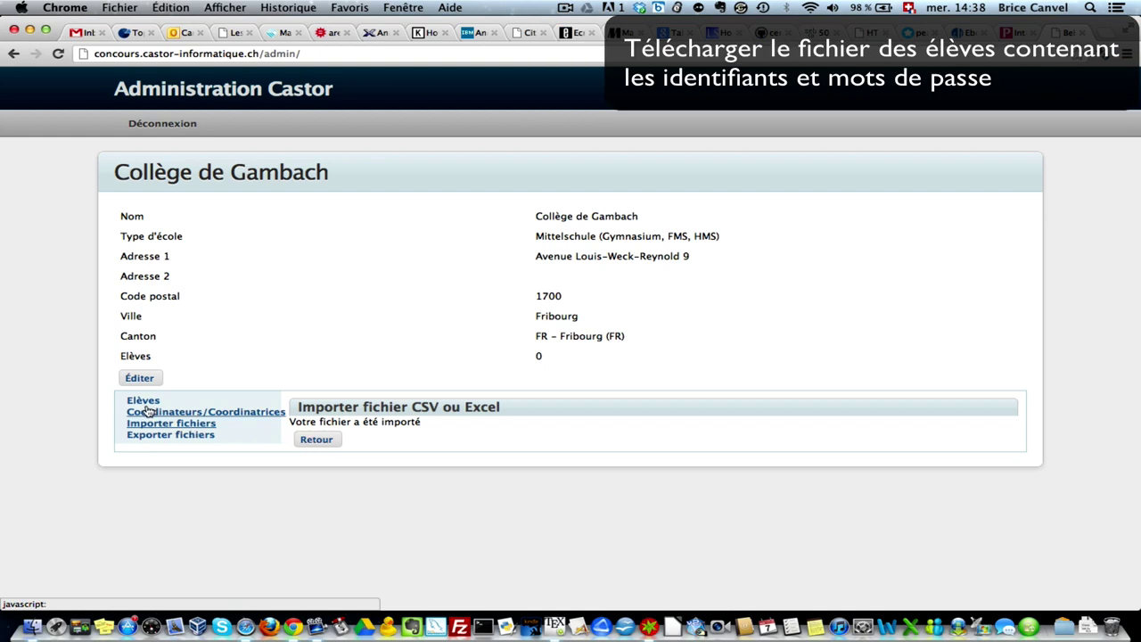
- Show the Elèves list with the imported Sek 2a student
click(143, 401)
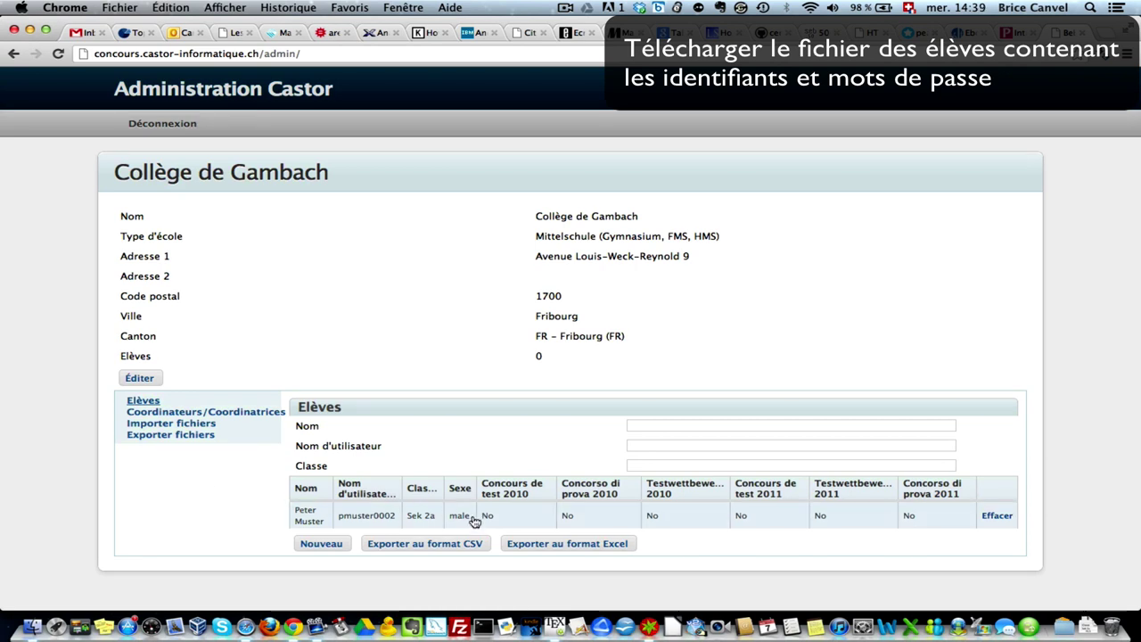
- Export the student list, open Collège de Gambach.xls in Excel and widen column D
click(533, 545)
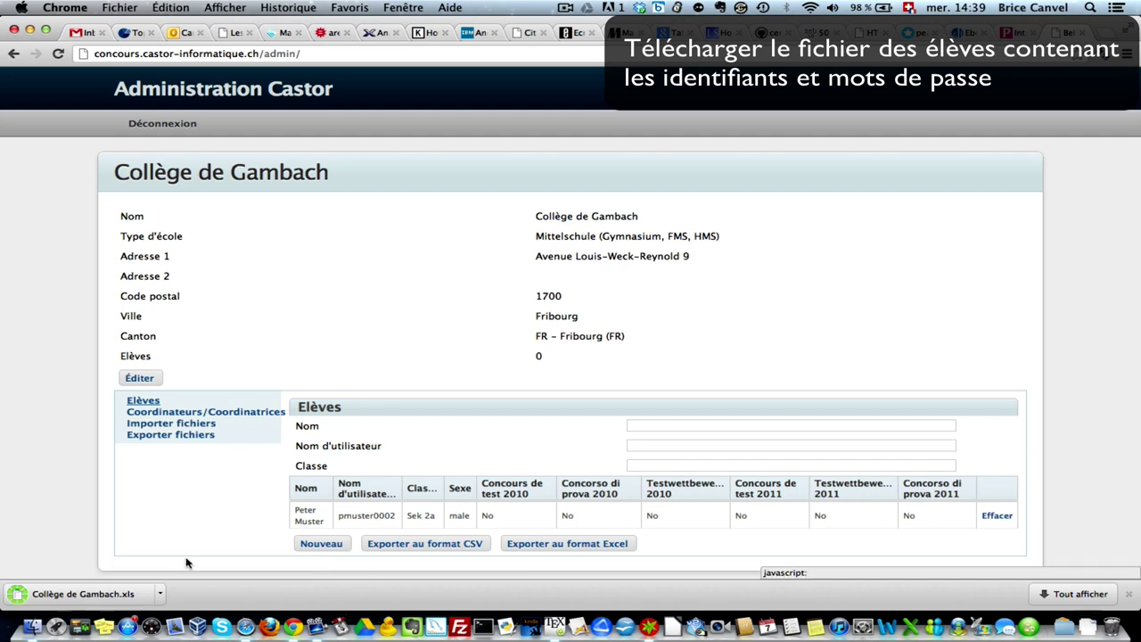
click(83, 595)
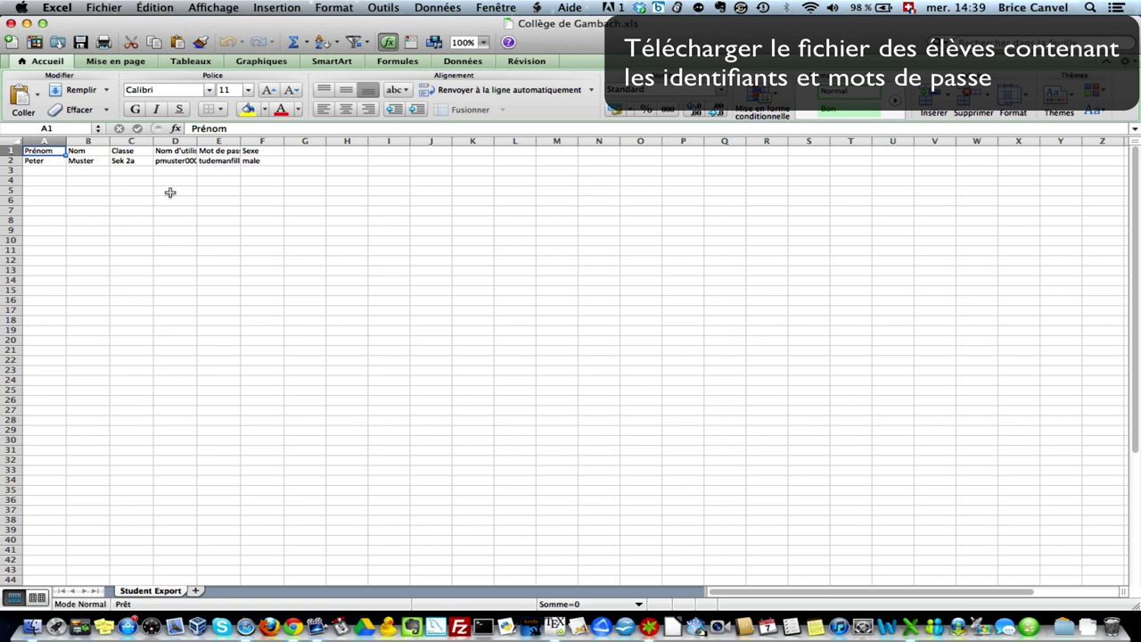
drag(196, 143, 280, 141)
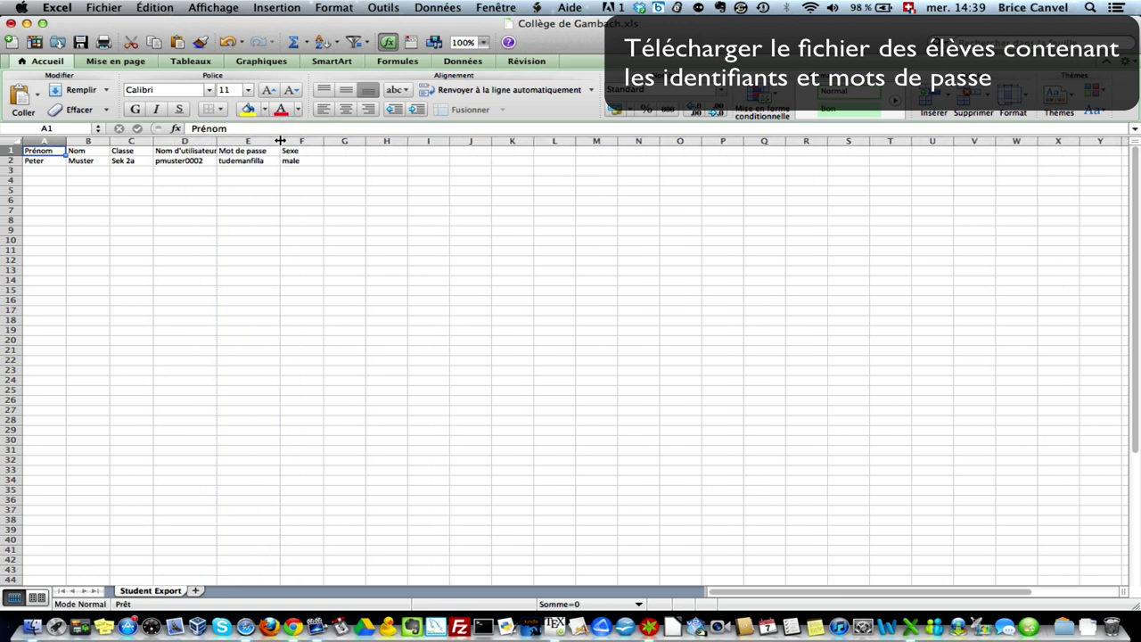
- Zoom the Excel sheet to 200 % and switch back to the Castor admin page
click(232, 7)
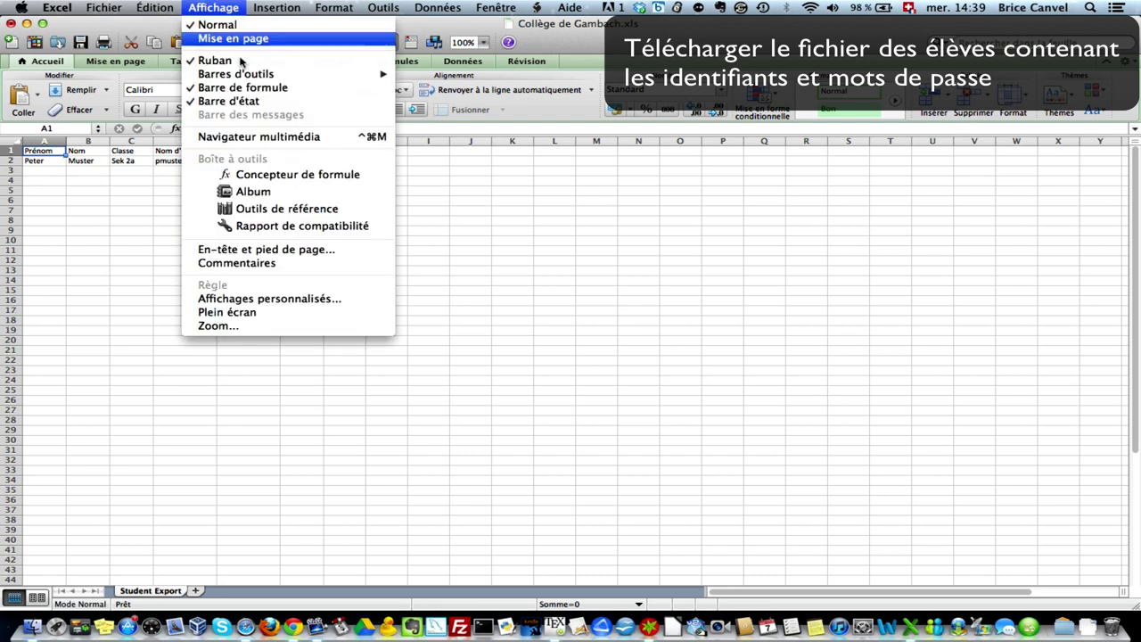
click(219, 325)
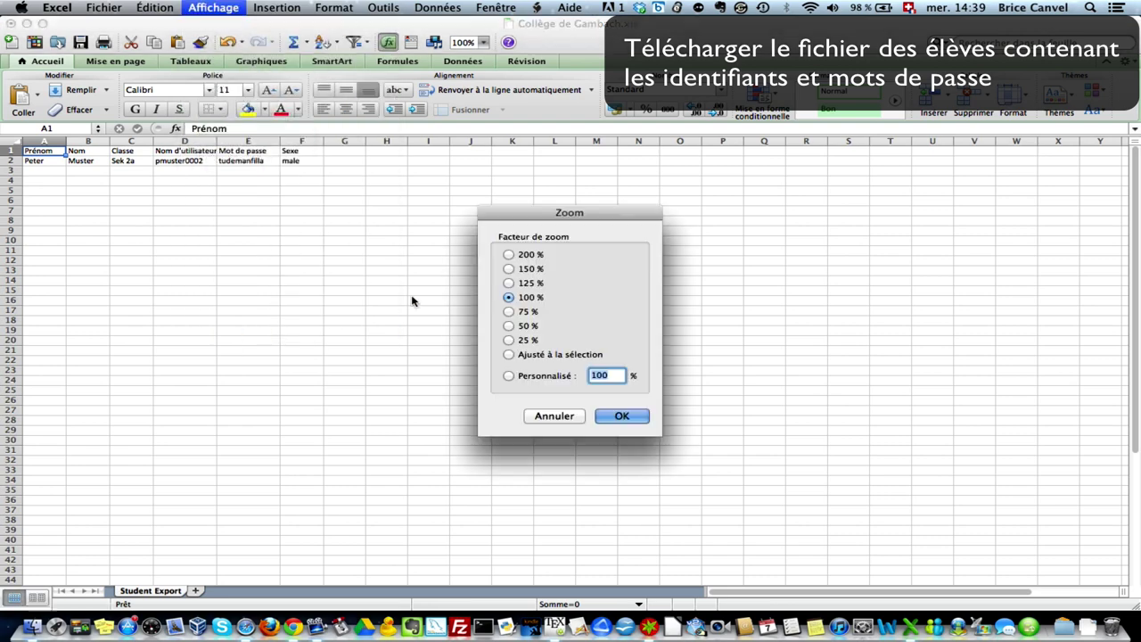
click(541, 257)
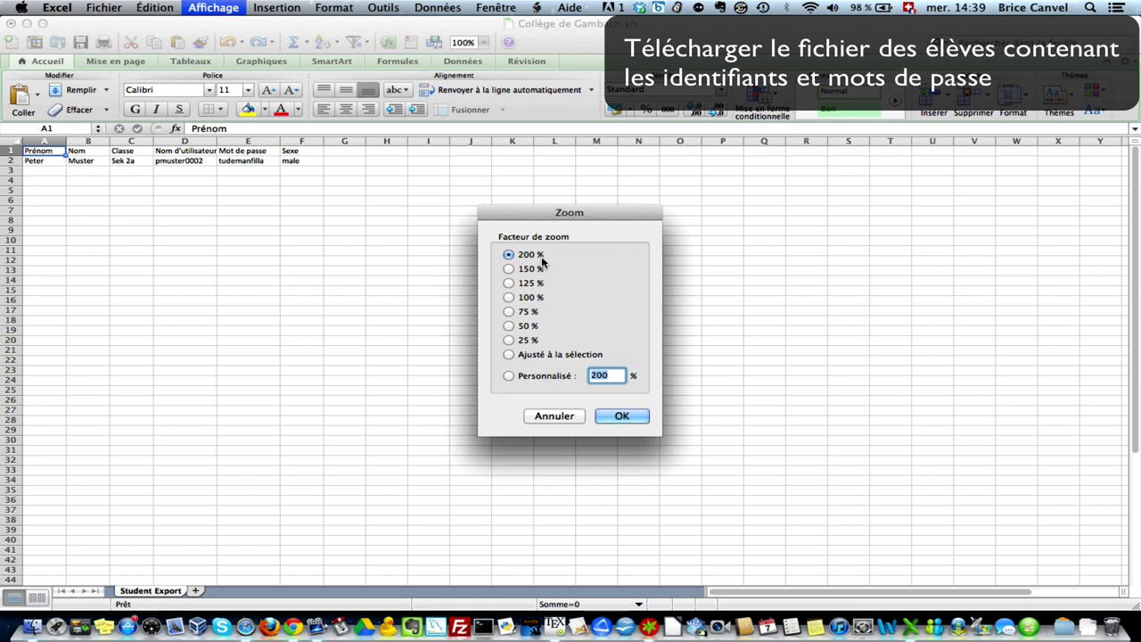
click(621, 415)
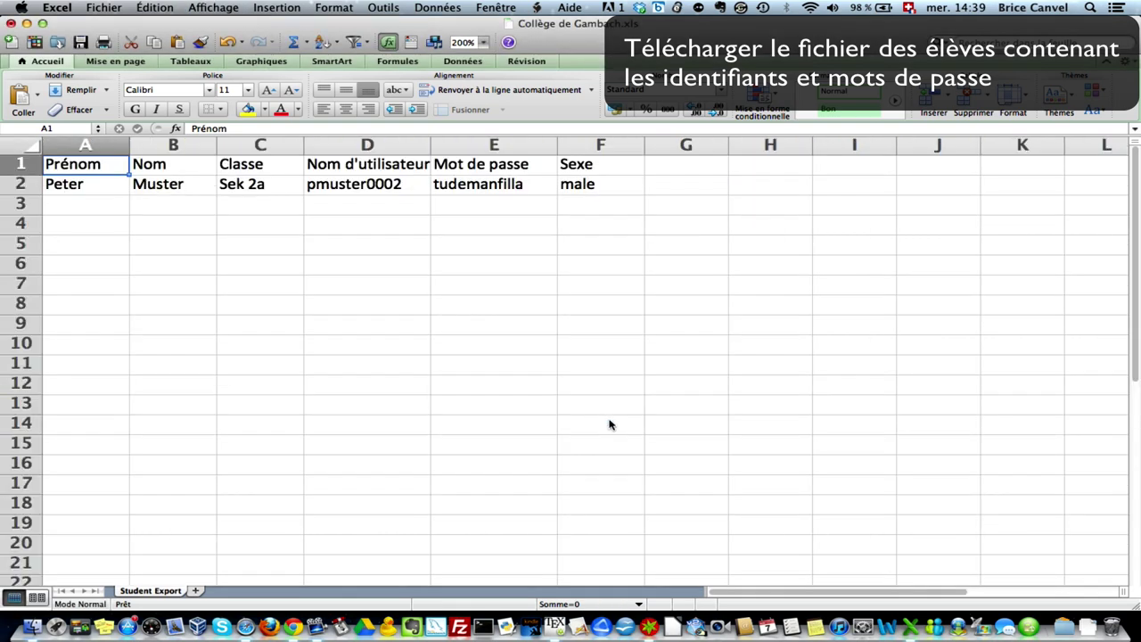
click(297, 630)
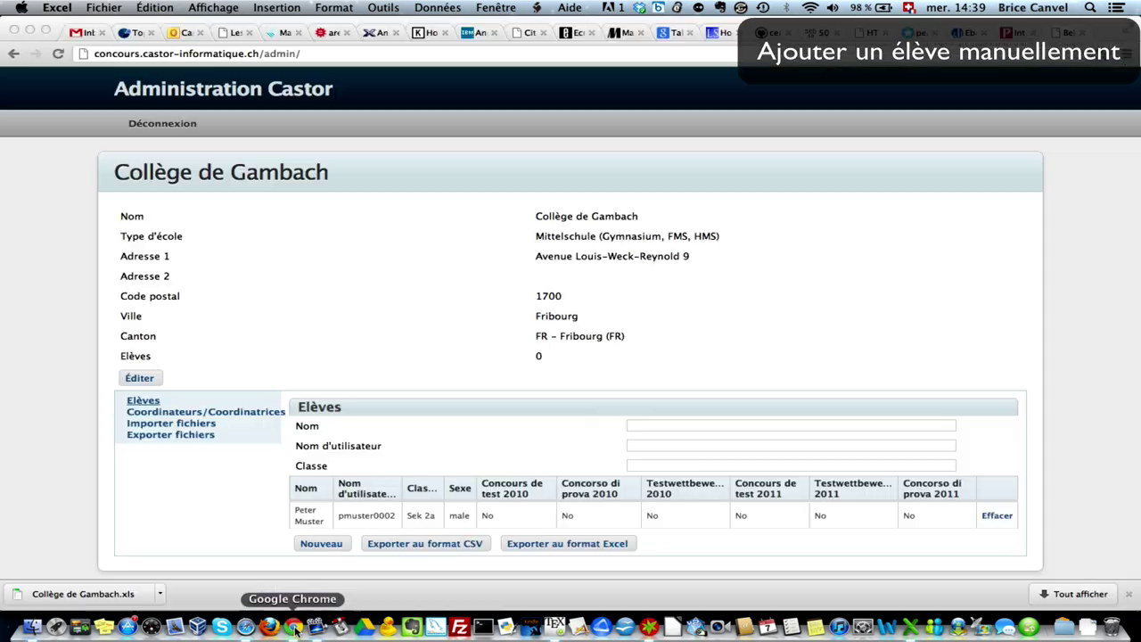
- Start a new student entry and type the student's first and last name
click(143, 402)
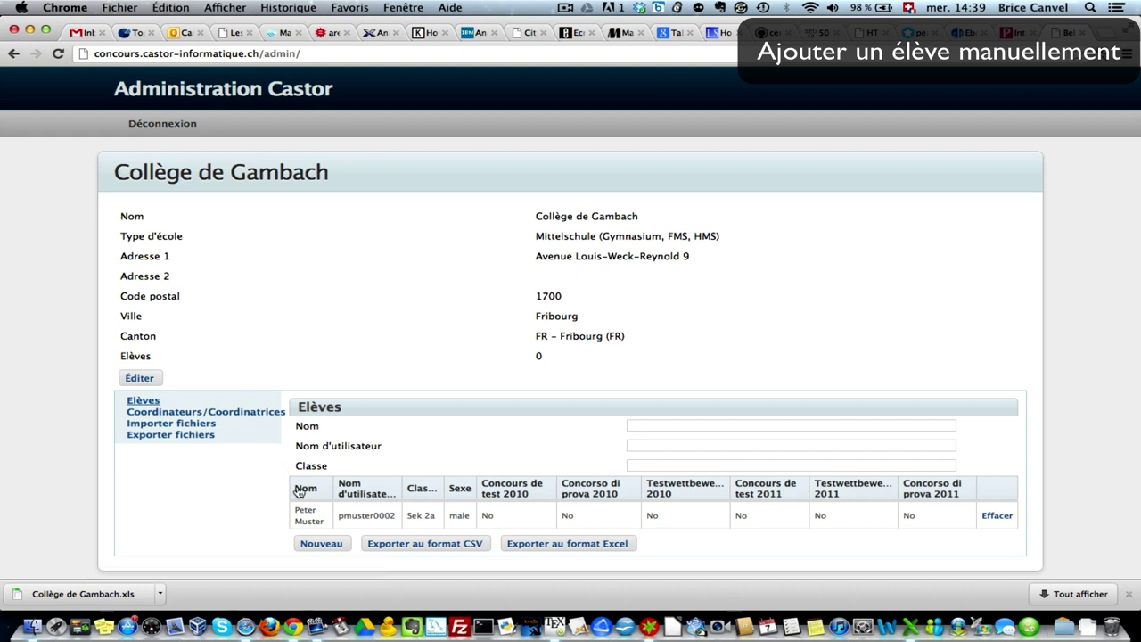
click(325, 545)
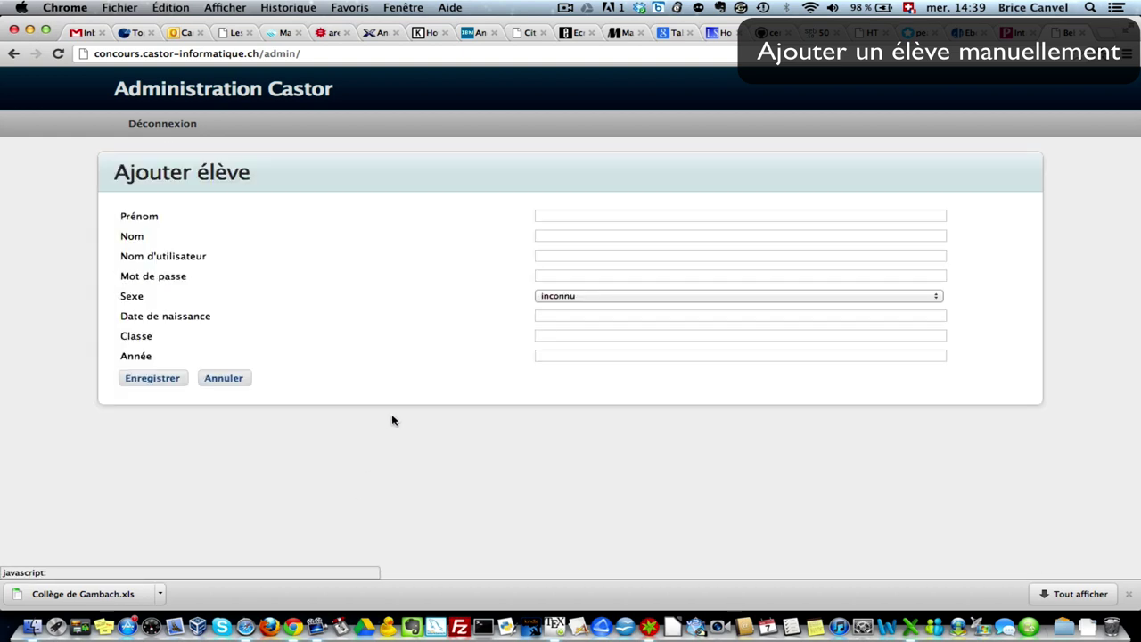
click(555, 215)
text(U)
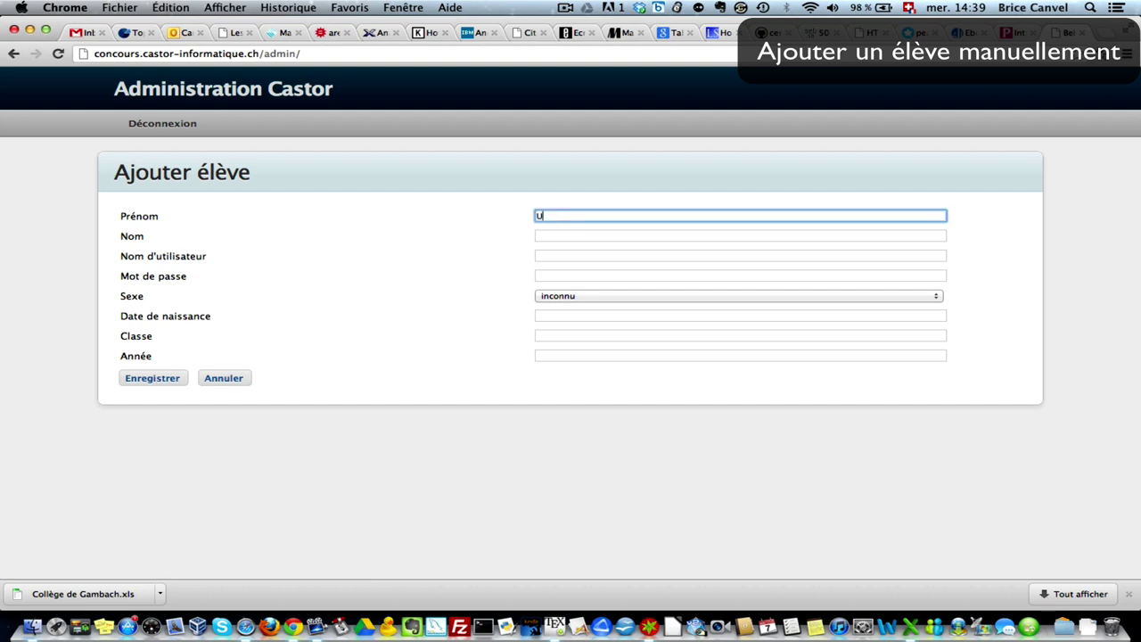
text(n élève)
key(Tab)
text(Oub)
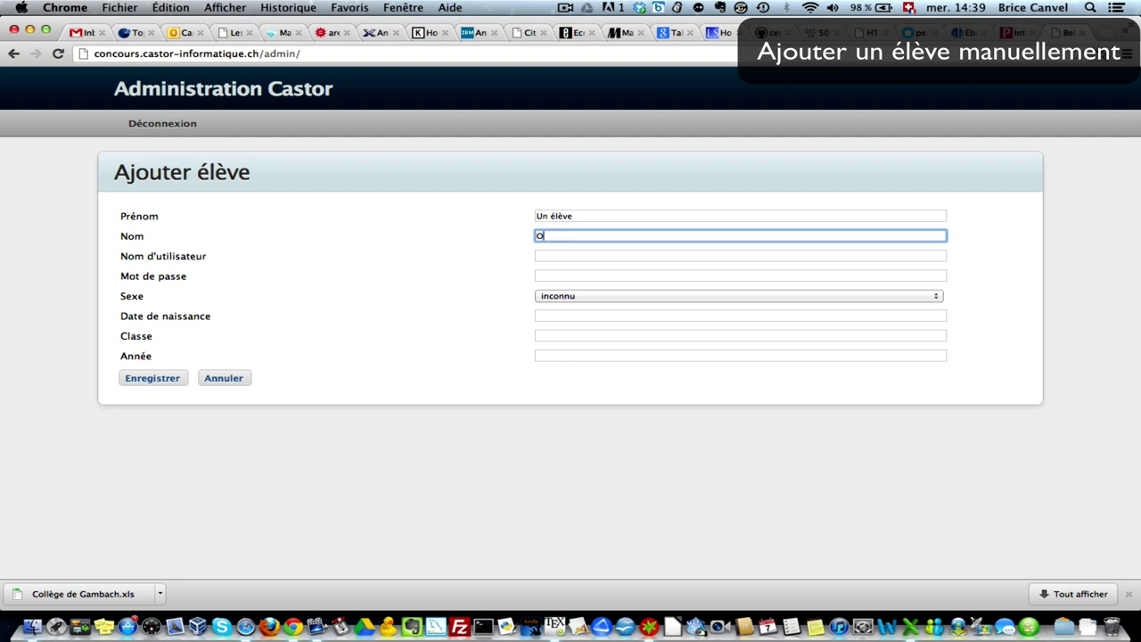
- Set the new student's sex to féminin, class Sek2a, year 8, and save
click(740, 255)
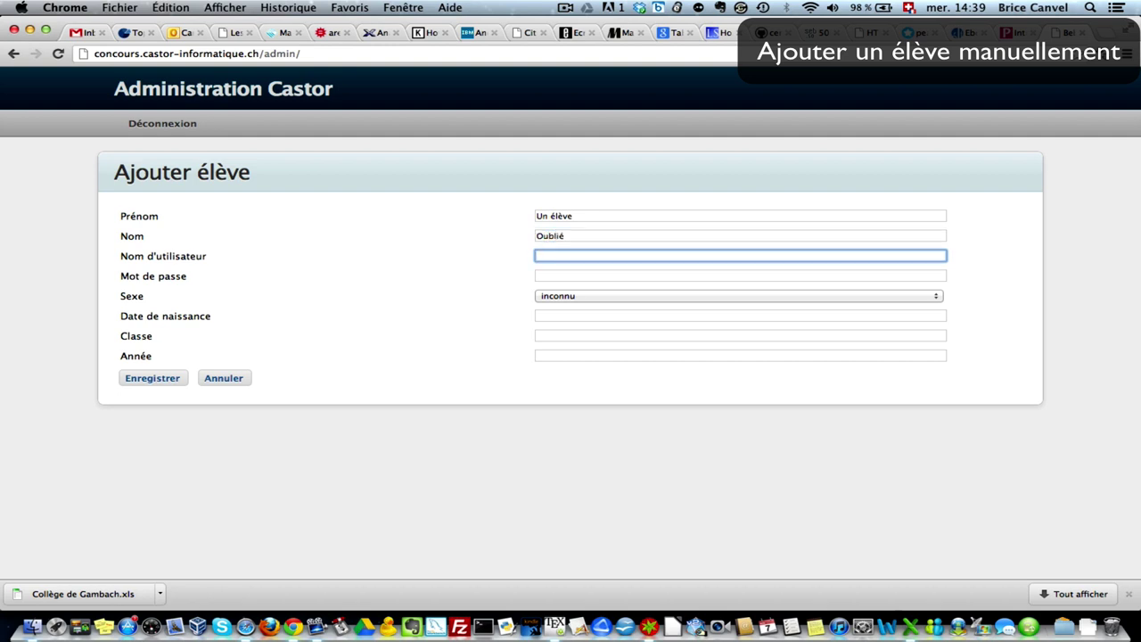
key(Tab)
key(Tab)
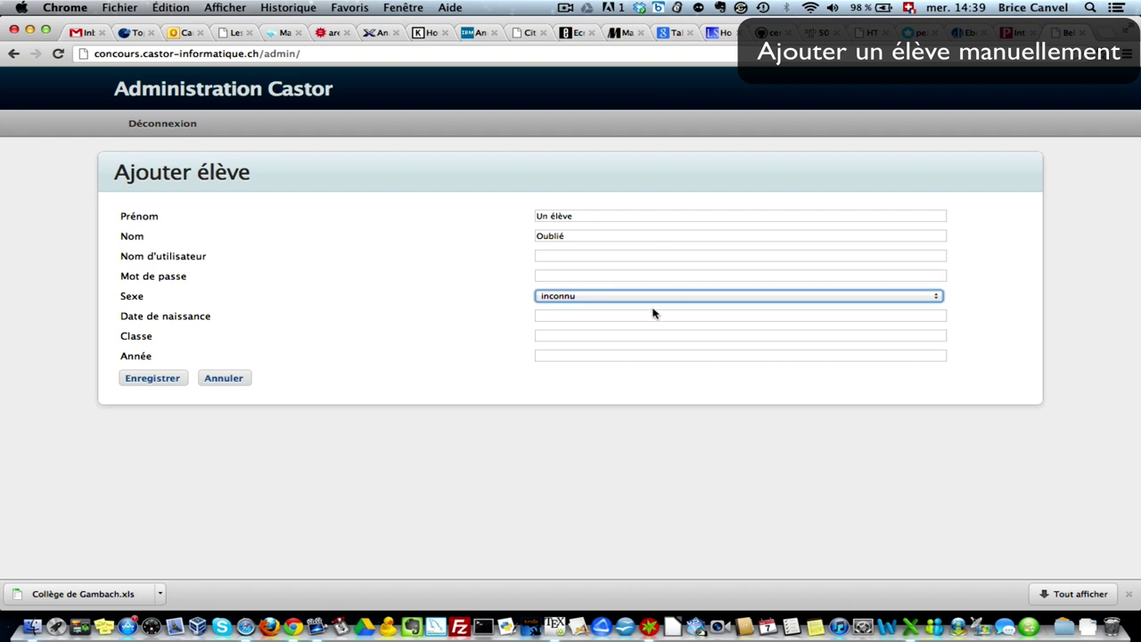
click(663, 300)
click(654, 317)
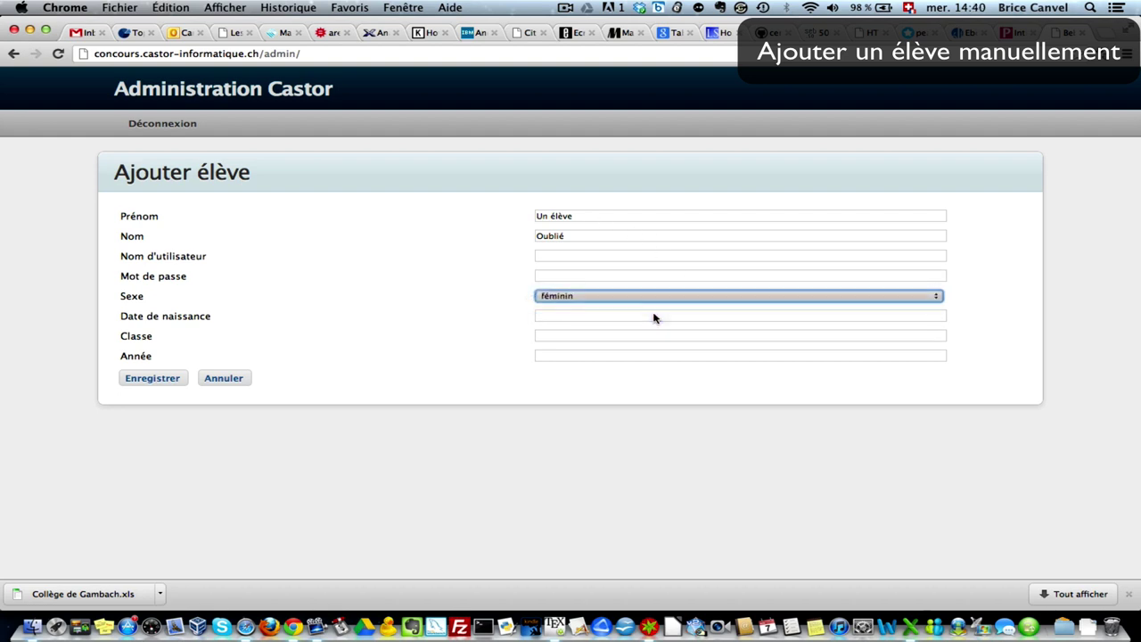
click(600, 335)
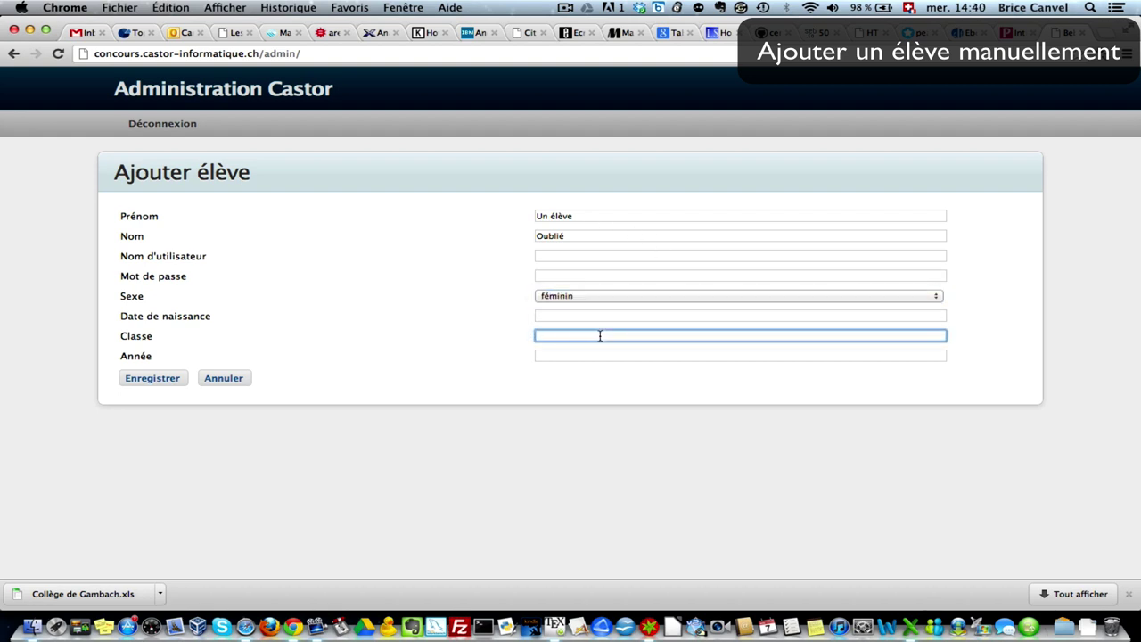
text(Sek2a)
key(Tab)
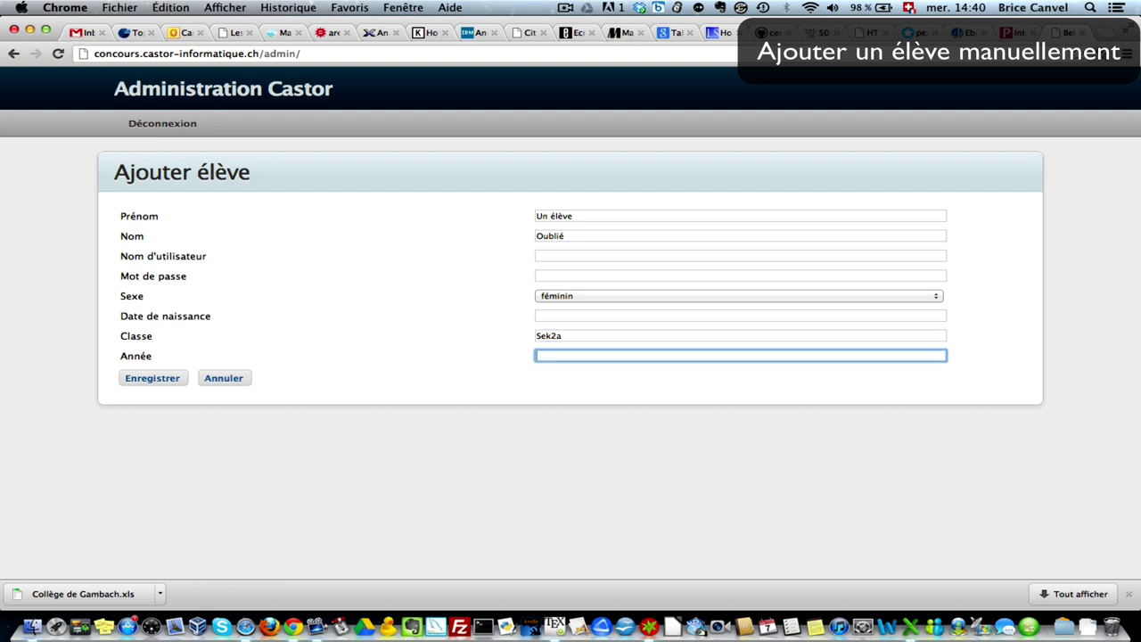
click(172, 378)
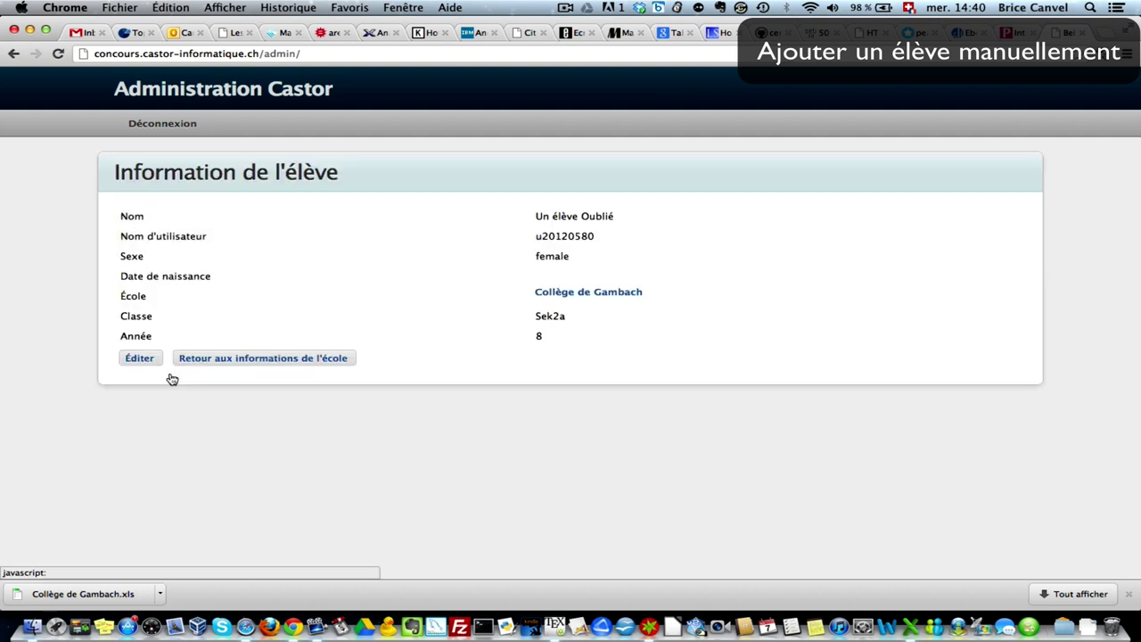
- From the school page, export the updated list and open Collège de Gambach (1).xls in Excel
click(220, 359)
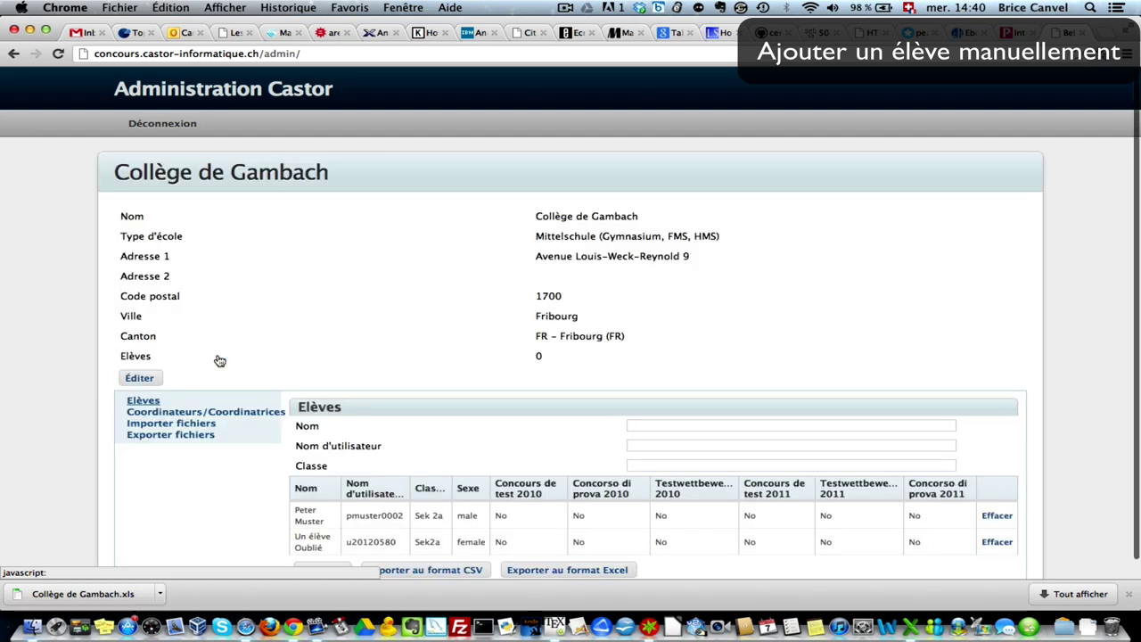
scroll(310, 533, down, 1)
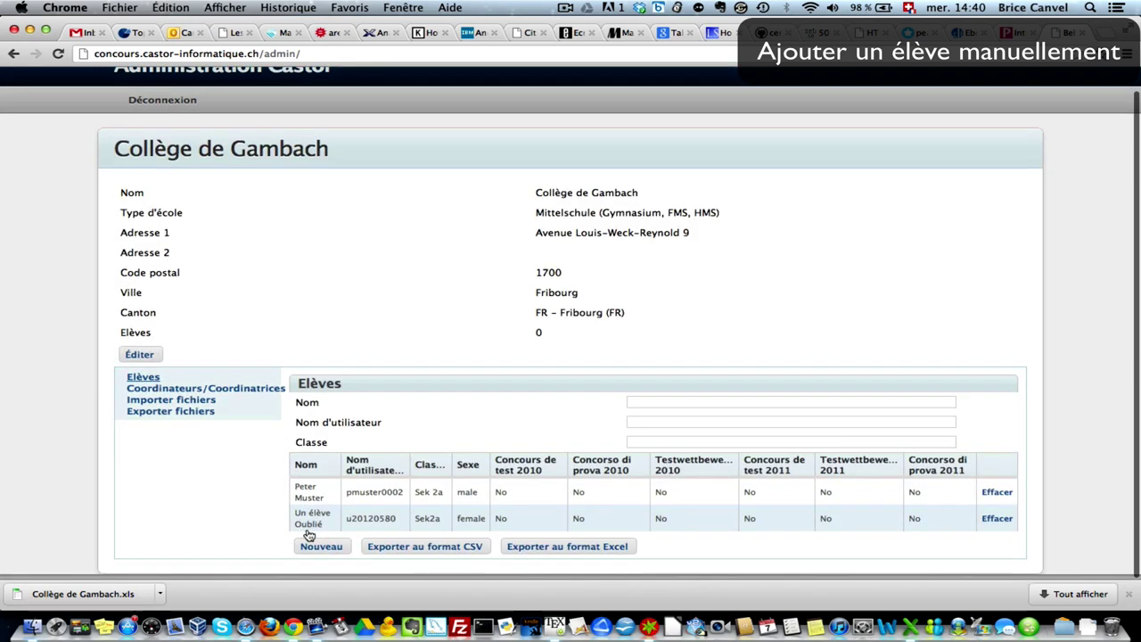
click(547, 553)
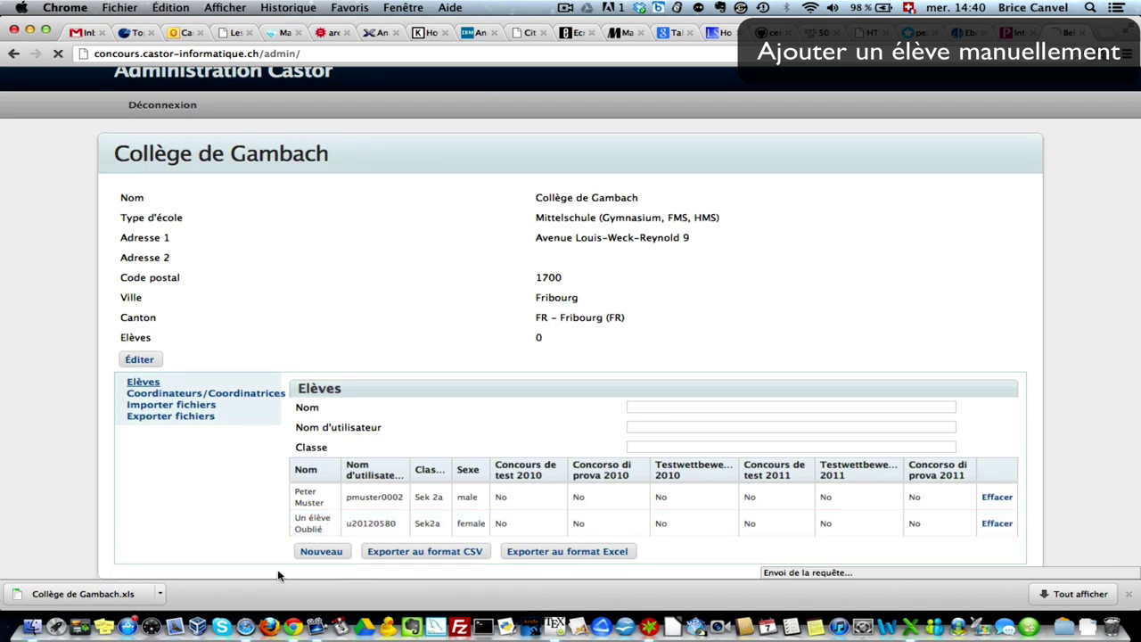
click(97, 594)
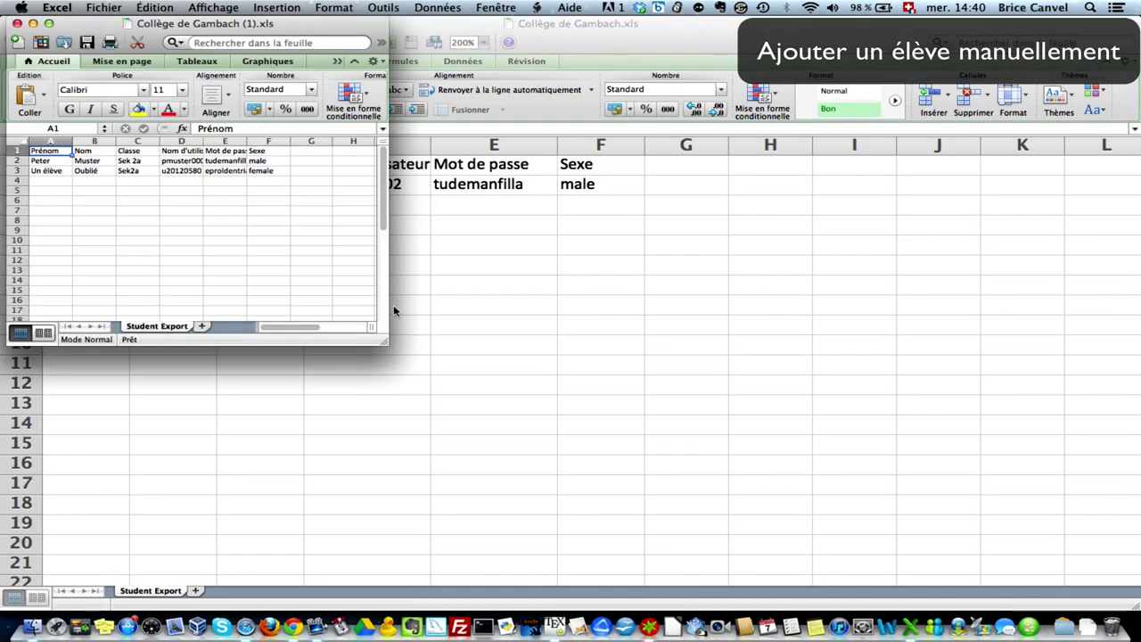
- Enlarge the exported workbook window and set the sheet zoom to 200 %
drag(384, 342, 1011, 509)
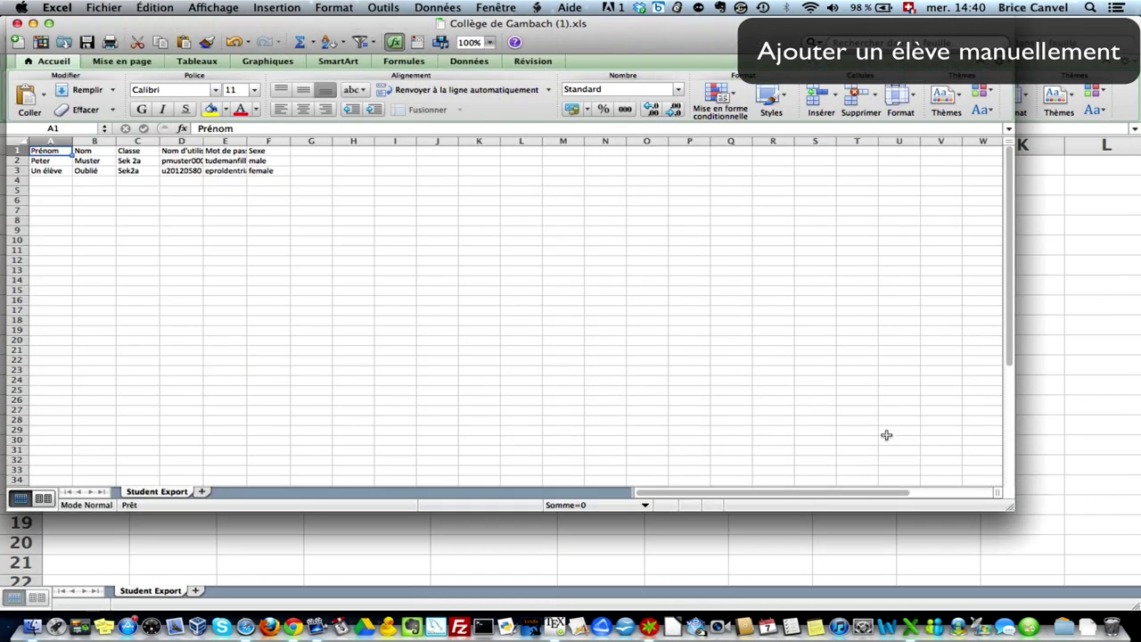
click(230, 8)
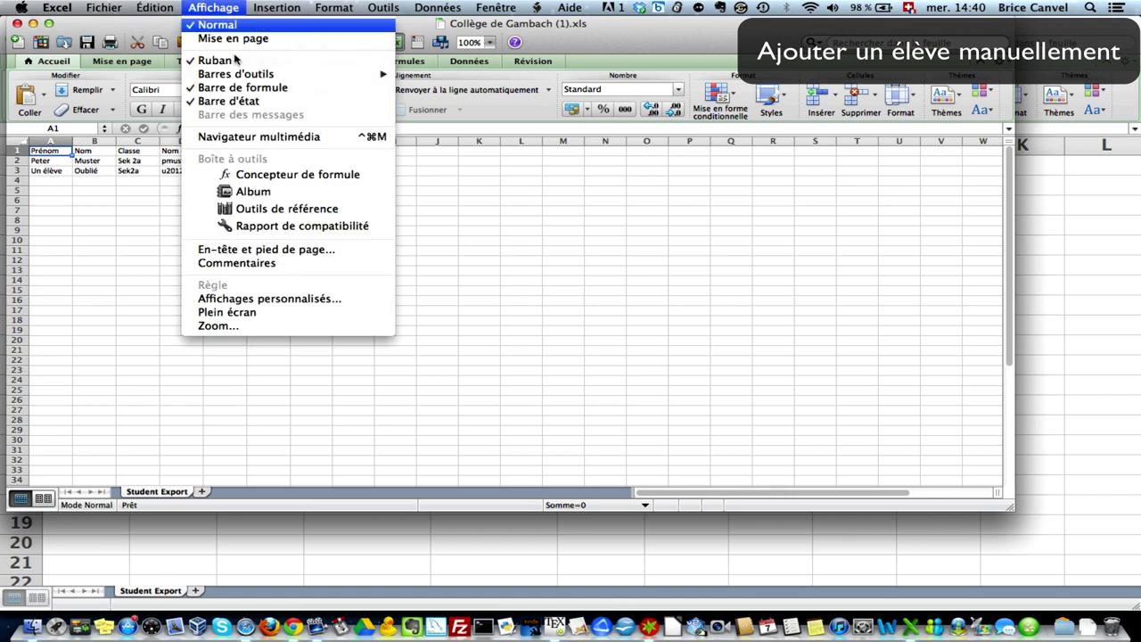
click(225, 326)
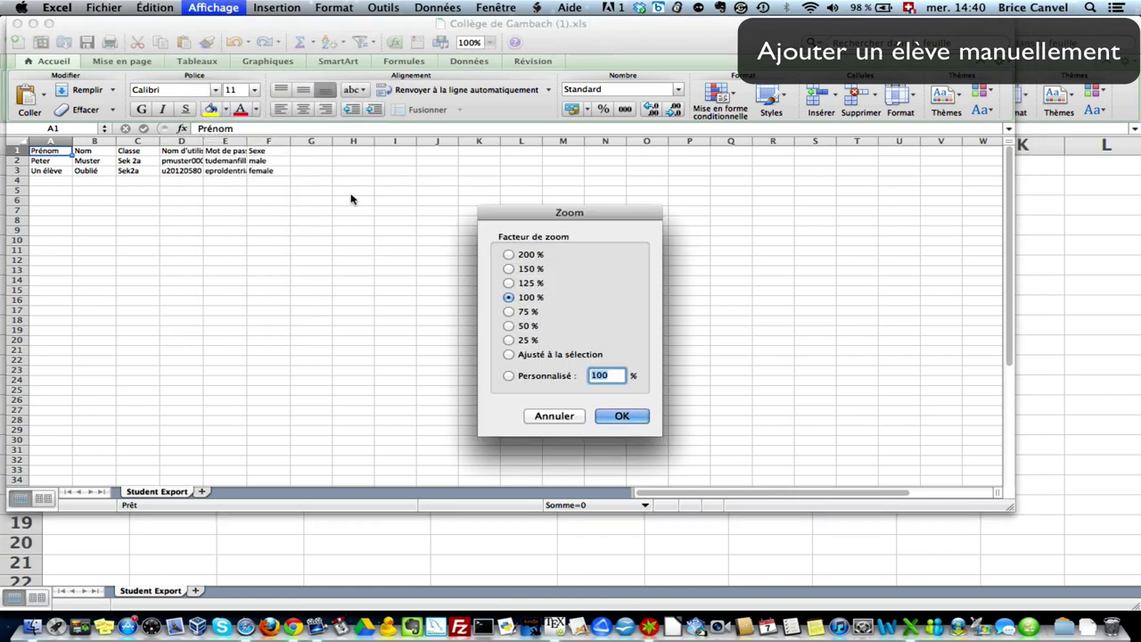
click(510, 256)
click(612, 415)
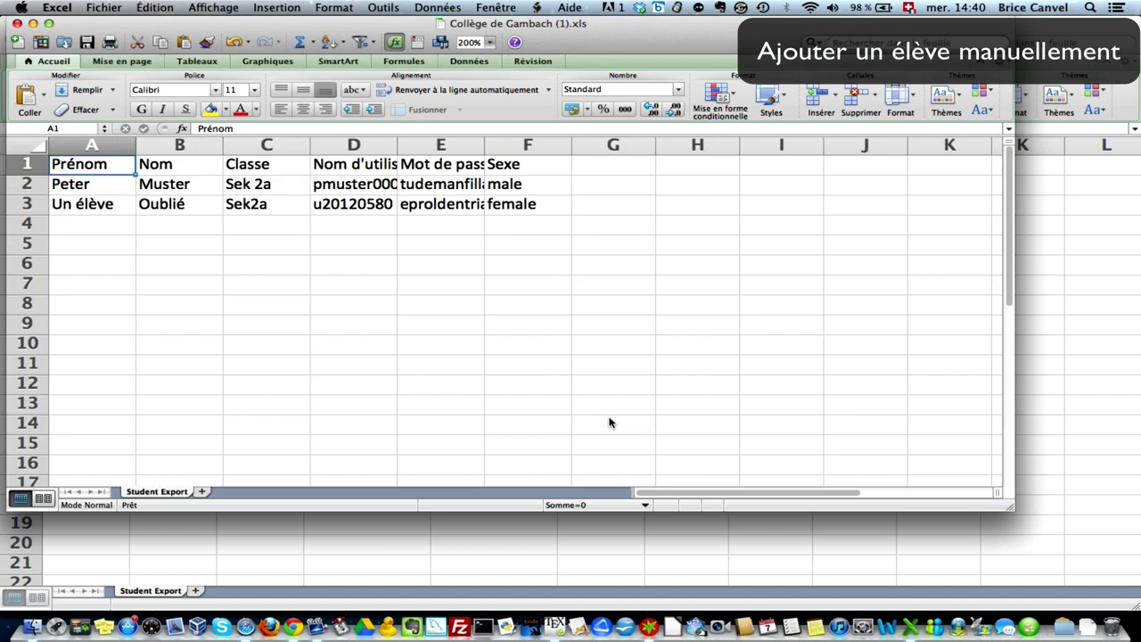
- Autofit columns D and E to show full usernames and passwords, then log out of Castor admin
double_click(398, 144)
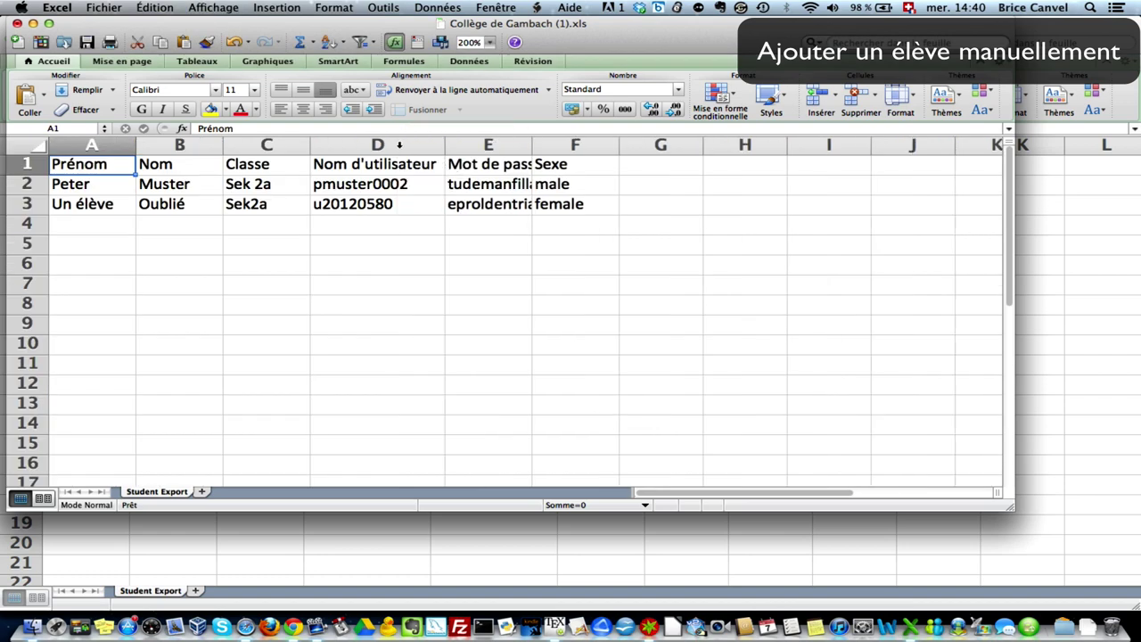
double_click(531, 144)
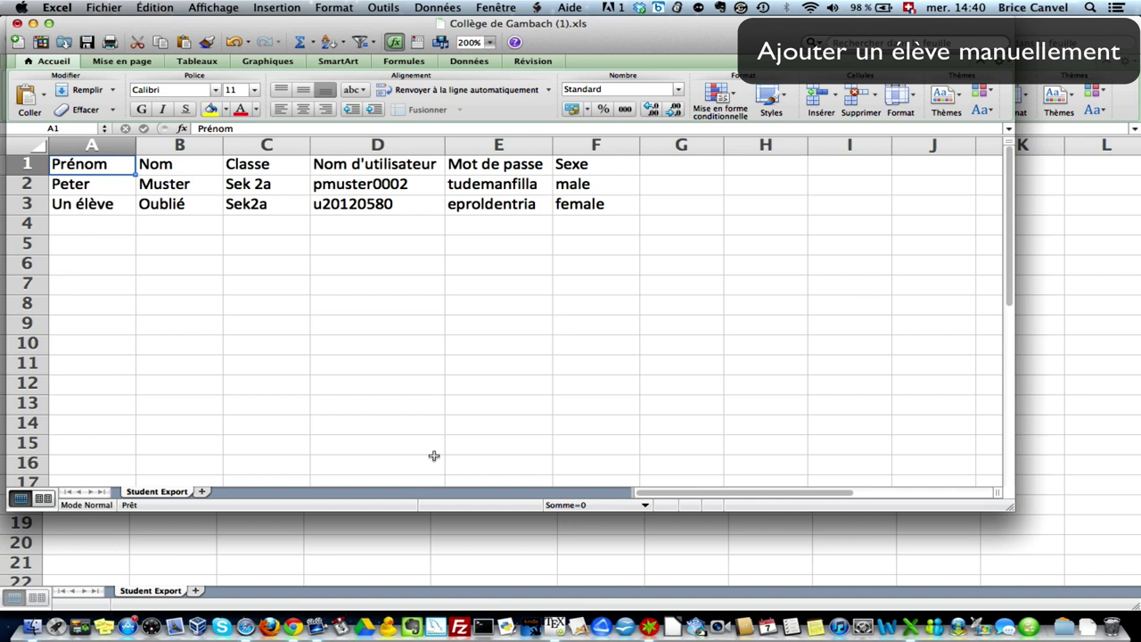
click(292, 627)
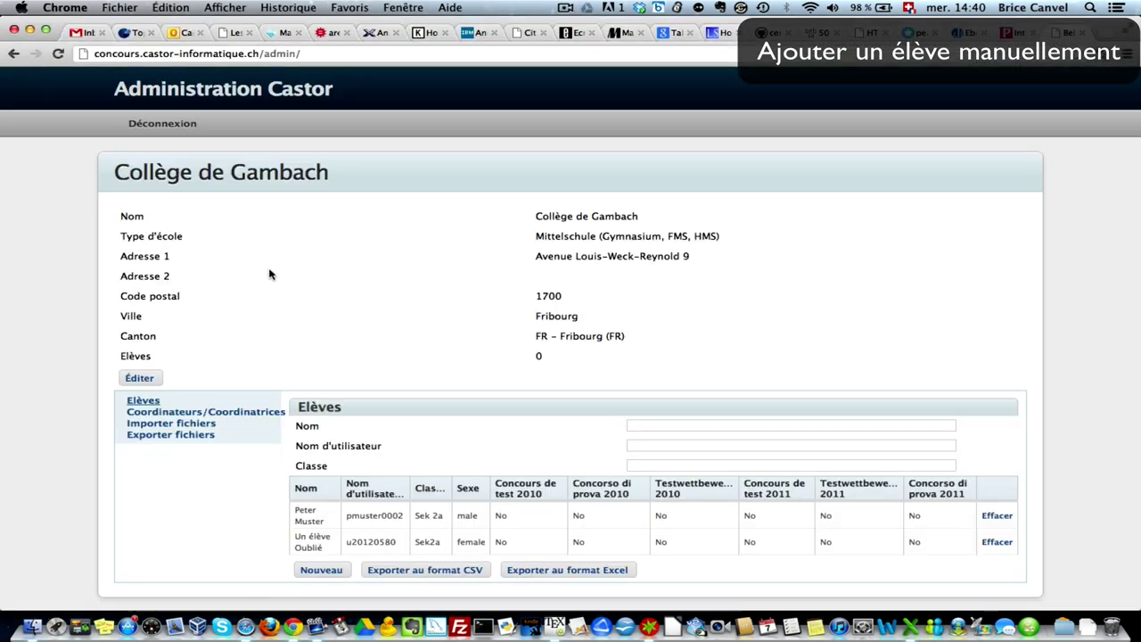
click(181, 136)
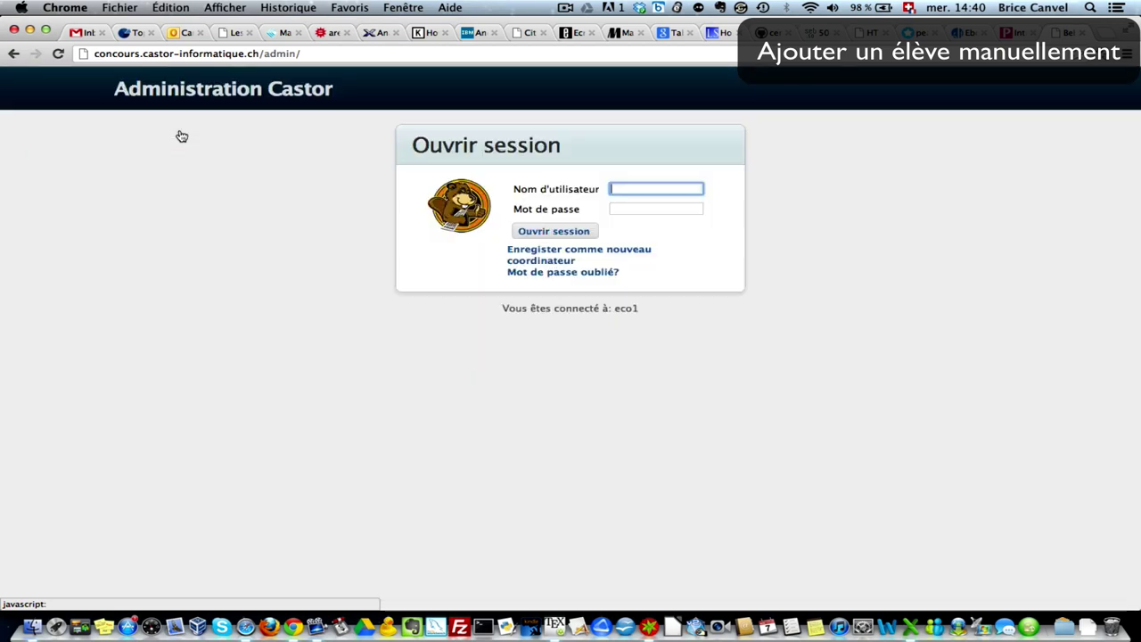